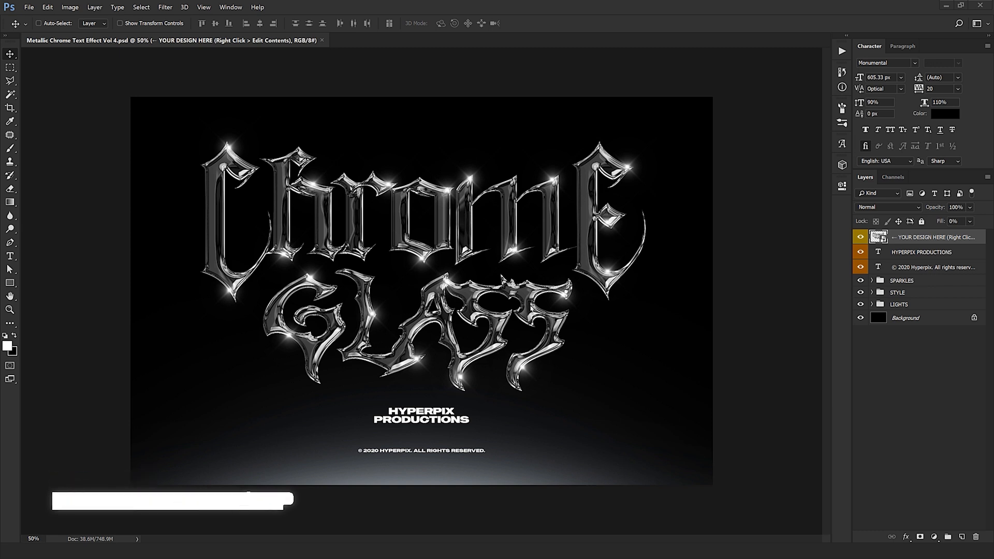
# - Edit the contents of the YOUR DESIGN HERE smart object and replace the ChromE text with MetallicA
pyautogui.rightClick(908, 240)
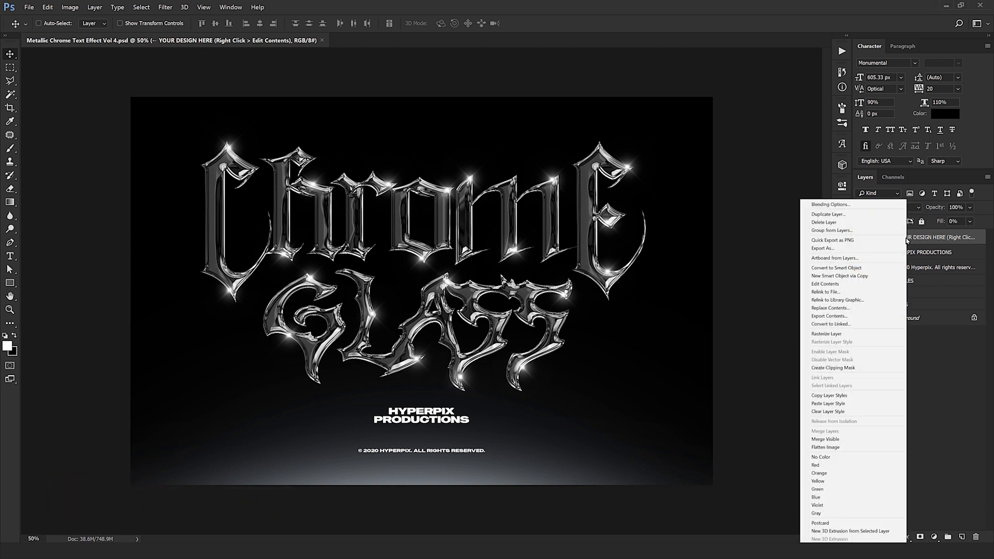
pyautogui.click(827, 285)
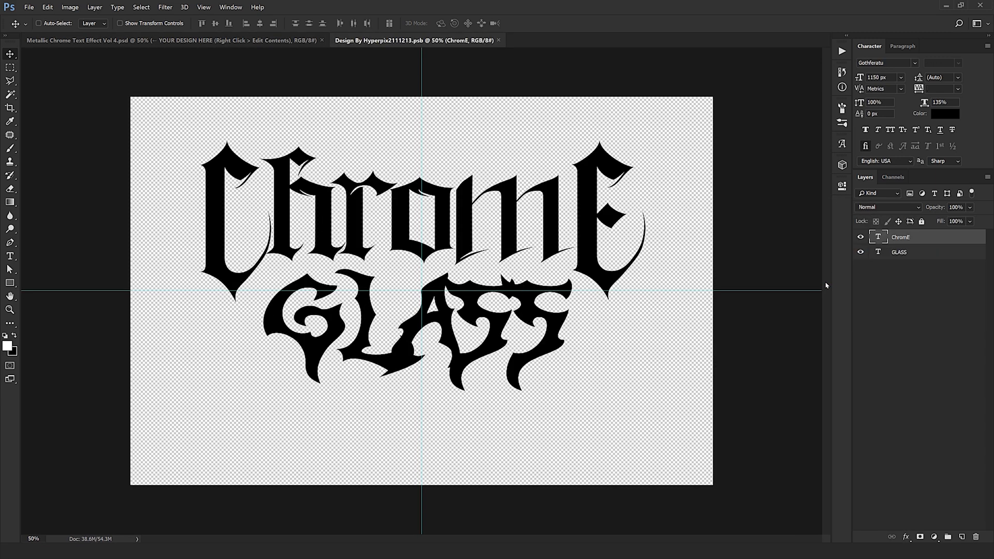
pyautogui.doubleClick(879, 239)
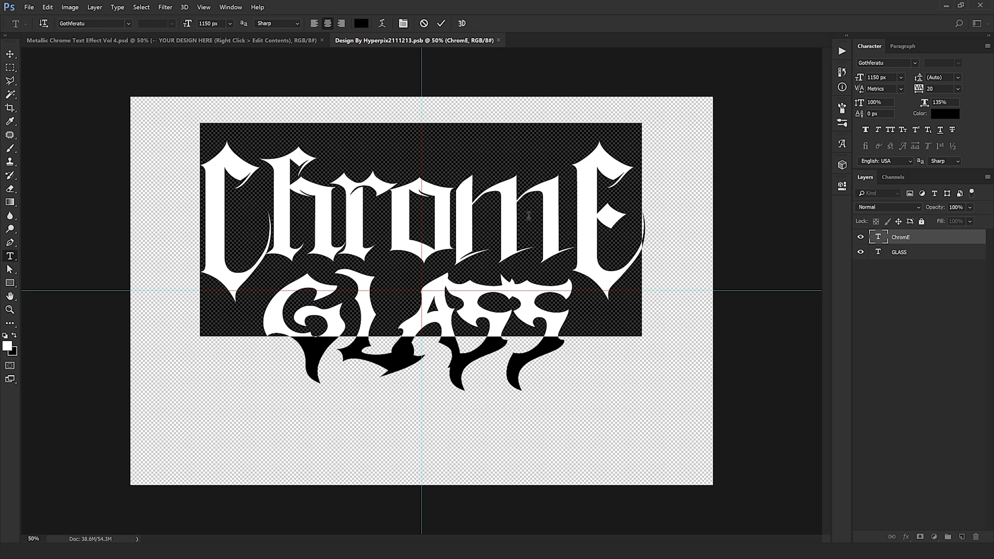
pyautogui.write('Me')
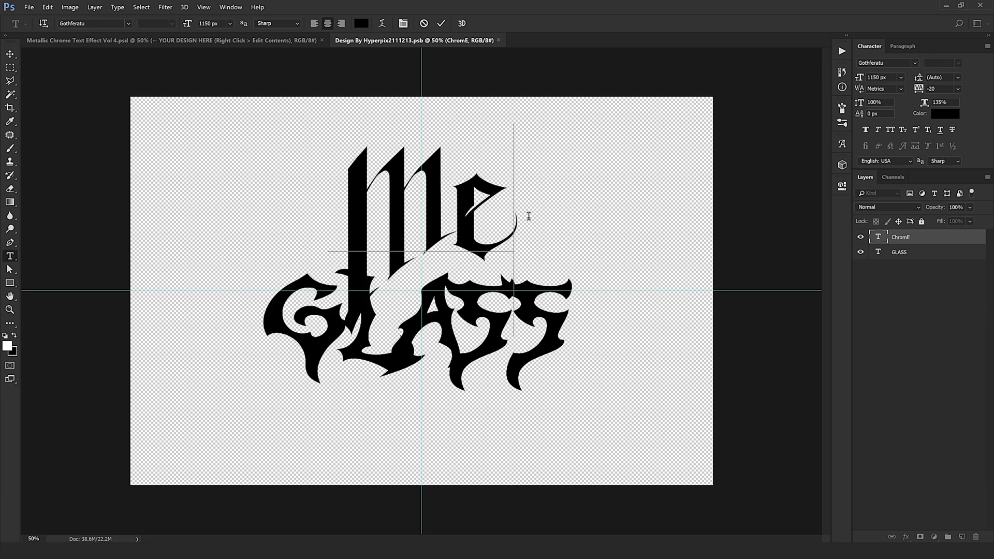
pyautogui.write('tallica')
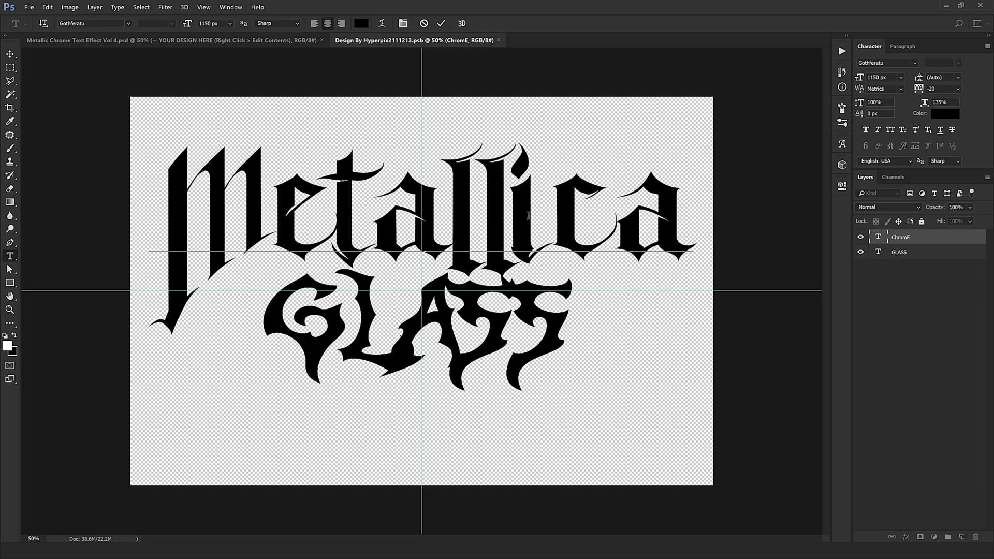
pyautogui.press('BackSpace')
pyautogui.write('A')
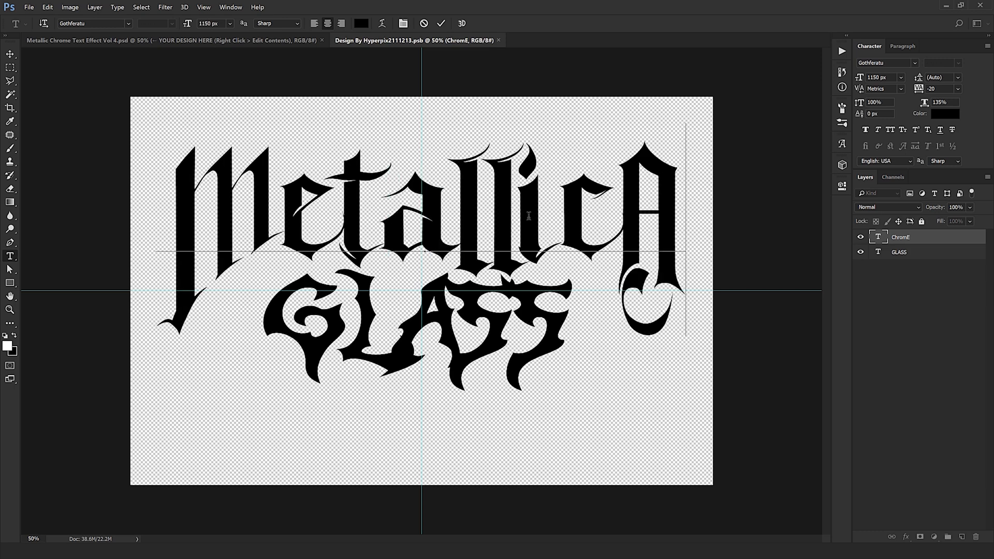
pyautogui.hotkey('ctrl', 'Return')
pyautogui.press('v')
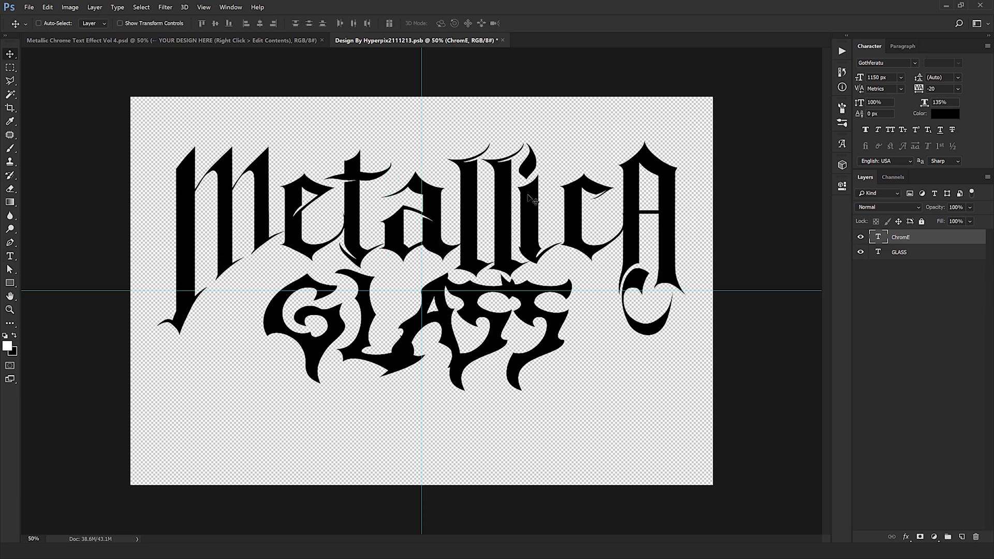
# - Replace the GLASS text on the lower text layer with ARTWORK
pyautogui.doubleClick(876, 254)
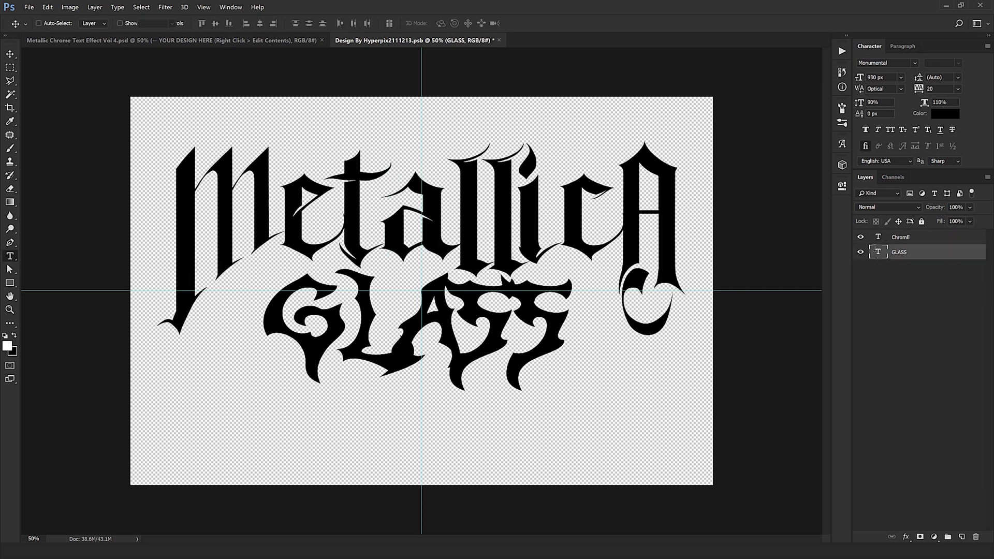
pyautogui.write('ARTW')
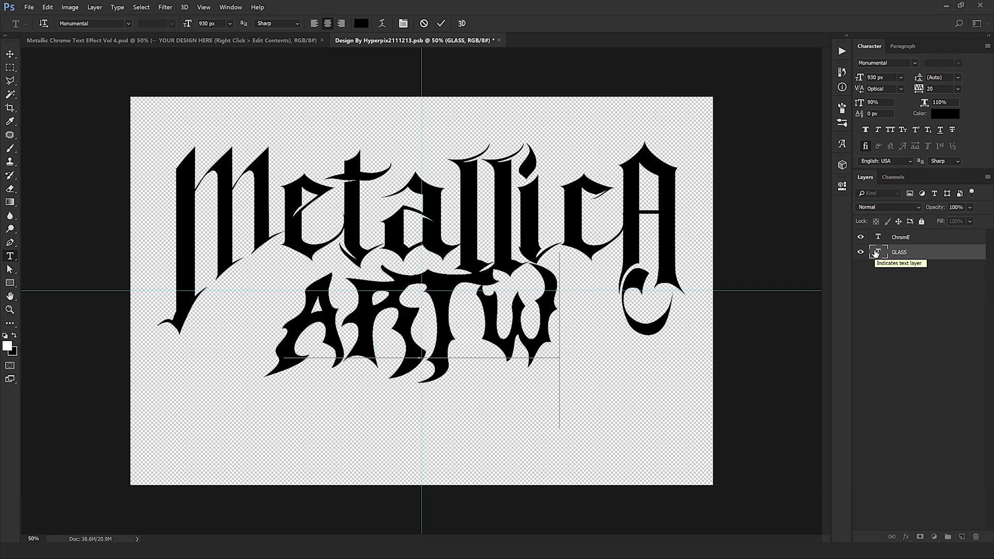
pyautogui.write('ORK')
# - Reduce the font size of the whole ARTWORK text to 720 px
pyautogui.hotkey('ctrl', 'a')
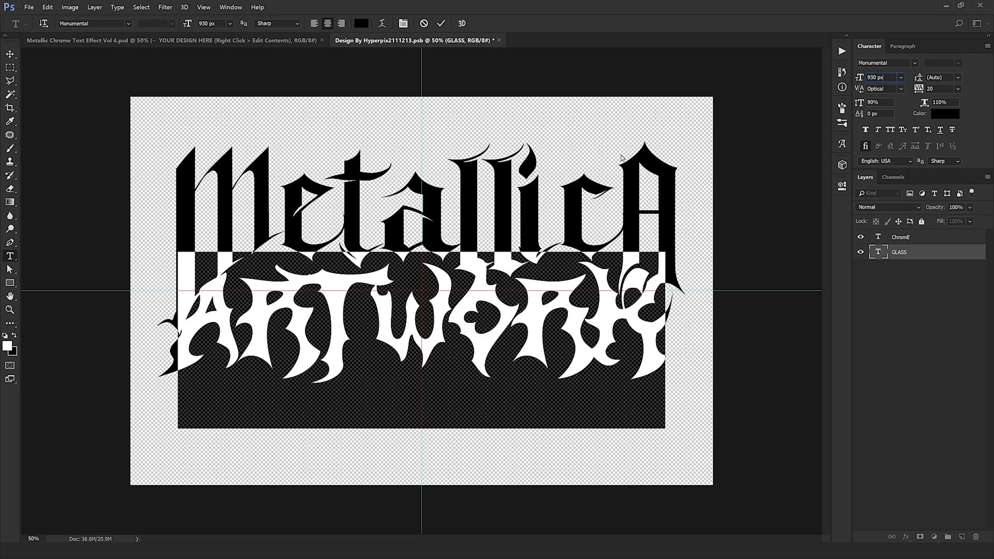
pyautogui.hotkey('shift', 'Down')
pyautogui.hotkey('shift', 'Down')
pyautogui.hotkey('shift', 'Down')
pyautogui.hotkey('shift', 'Down')
pyautogui.hotkey('shift', 'Down')
pyautogui.hotkey('shift', 'Down')
pyautogui.hotkey('shift', 'Down')
pyautogui.hotkey('shift', 'Down')
pyautogui.hotkey('shift', 'Down')
pyautogui.hotkey('shift', 'Down')
pyautogui.hotkey('shift', 'Down')
pyautogui.hotkey('shift', 'Down')
pyautogui.hotkey('shift', 'Down')
pyautogui.hotkey('shift', 'Down')
pyautogui.hotkey('shift', 'Down')
pyautogui.hotkey('shift', 'Down')
pyautogui.hotkey('shift', 'Down')
pyautogui.hotkey('shift', 'Down')
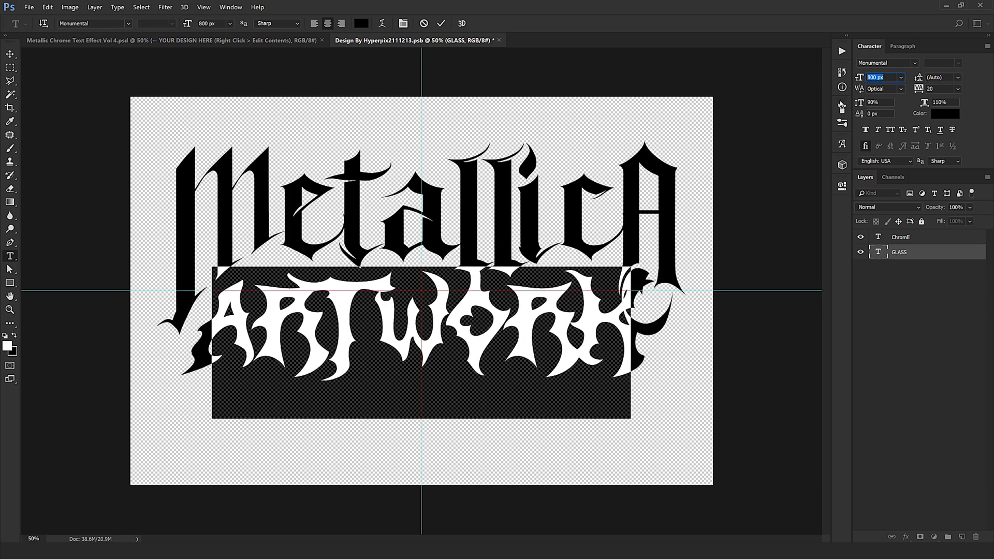
pyautogui.hotkey('shift', 'Down')
pyautogui.hotkey('shift', 'Down')
pyautogui.hotkey('shift', 'Down')
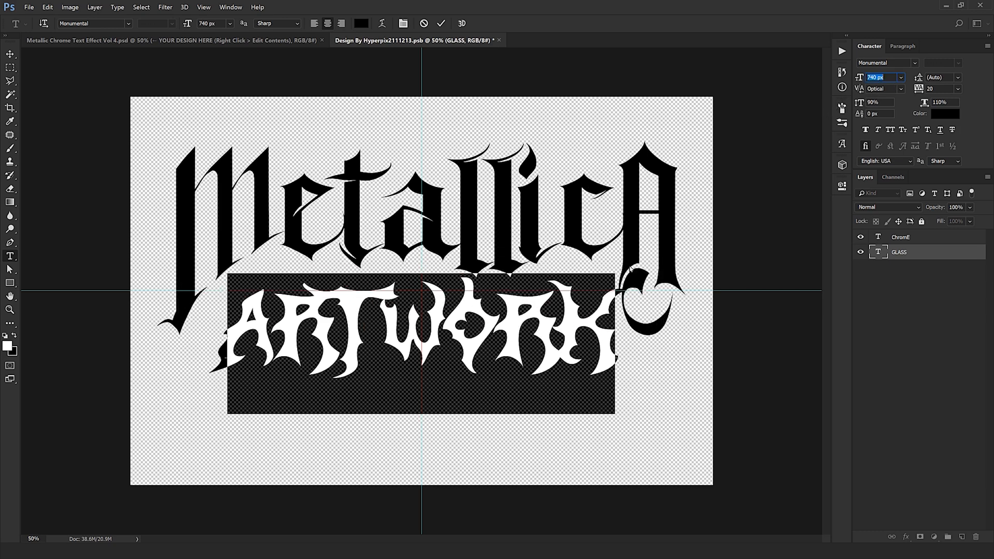
# - Move the ARTWORK text slightly up and to the left under MetallicA and scale it proportionally to about 103.88%
pyautogui.click(11, 56)
pyautogui.moveTo(313, 292); pyautogui.dragTo(312, 290)
pyautogui.hotkey('ctrl', 'z')
pyautogui.hotkey('ctrl', 'z')
pyautogui.moveTo(348, 334); pyautogui.dragTo(339, 328)
pyautogui.hotkey('ctrl', 't')
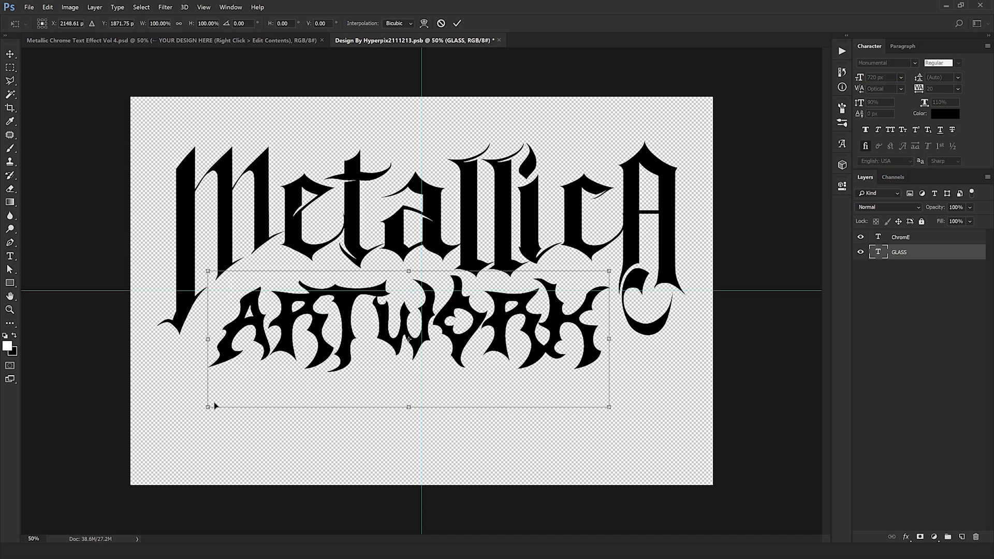
pyautogui.moveTo(205, 408); pyautogui.dragTo(190, 414)
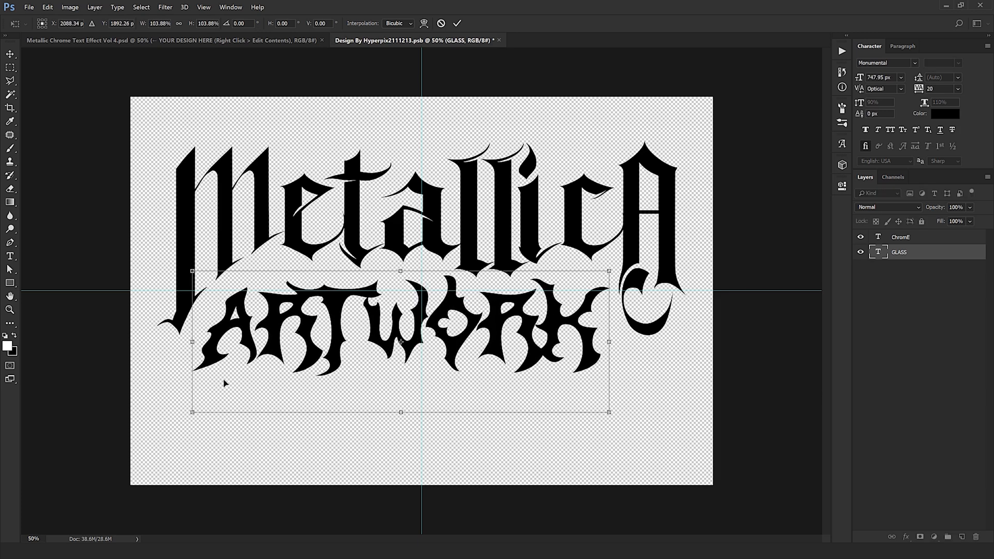
pyautogui.press('Return')
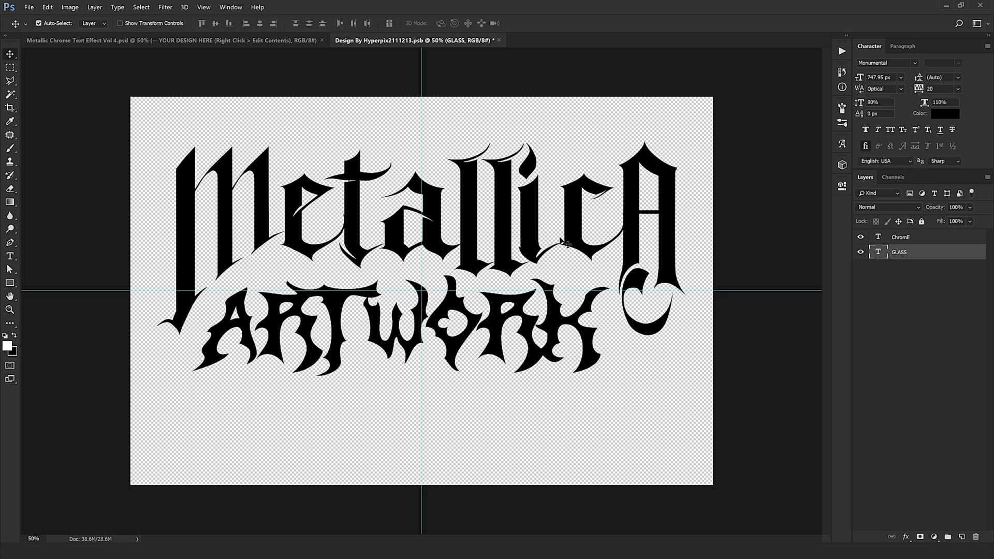
# - Scale both text layers down together around their centre, bringing MetallicA's font size to about 1076 px
pyautogui.hotkey('ctrl', 'alt', 'a')
pyautogui.hotkey('ctrl', 't')
pyautogui.moveTo(687, 375); pyautogui.dragTo(669, 370)
pyautogui.press('Return')
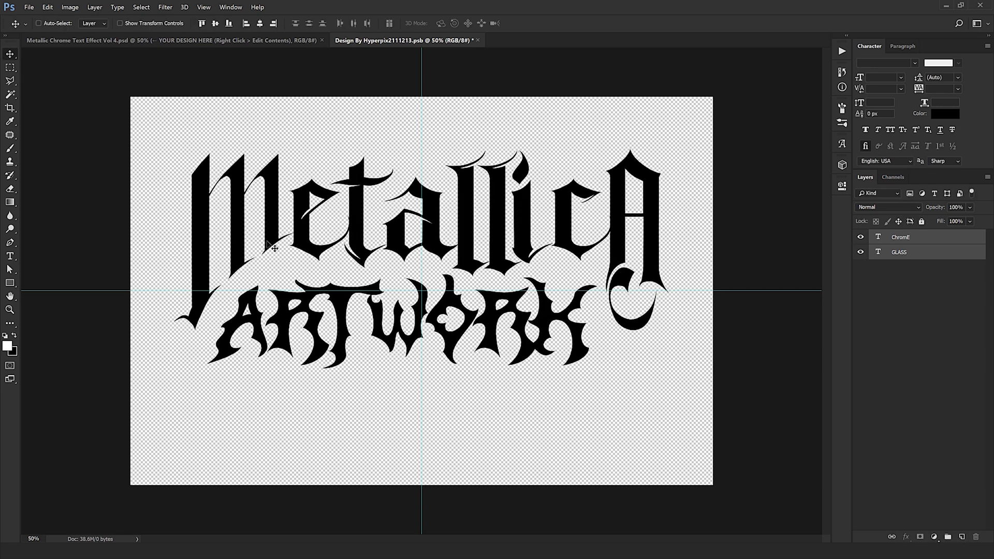
# - Set the tracking of the MetallicA text to -30
pyautogui.click(679, 242)
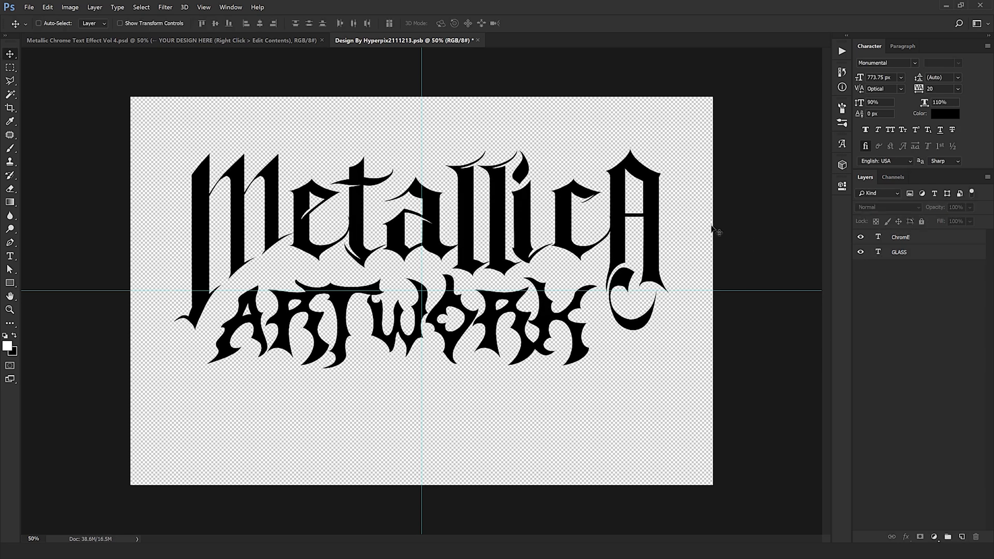
pyautogui.click(912, 237)
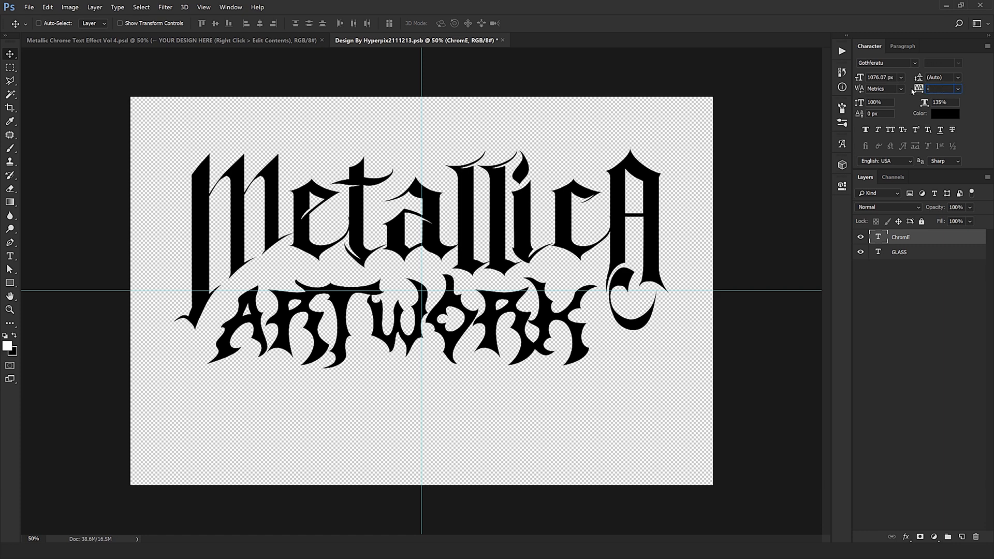
pyautogui.press('Return')
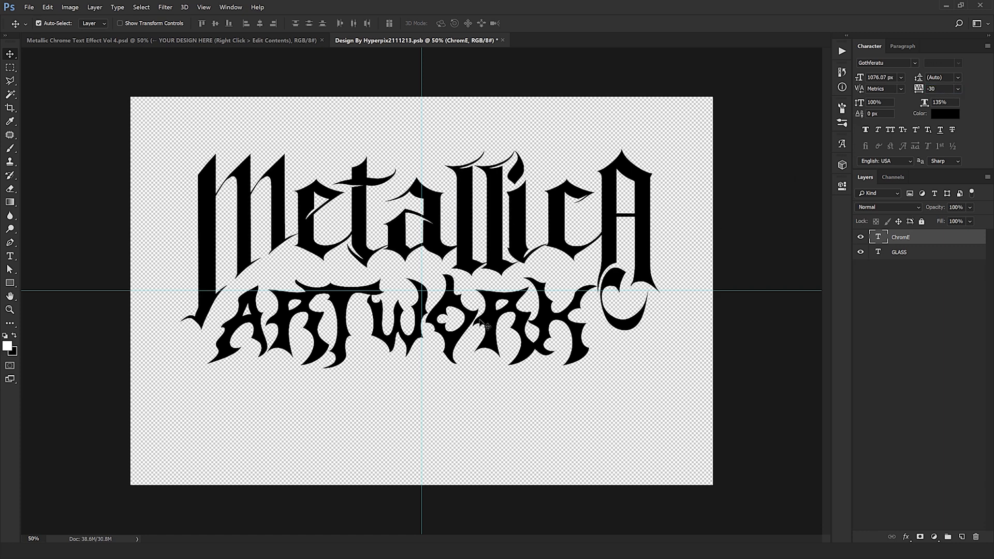
# - Nudge the ARTWORK text slightly left, then close the smart object document and save its changes
pyautogui.keyDown('ctrl'); pyautogui.click(467, 346); pyautogui.keyUp('ctrl')
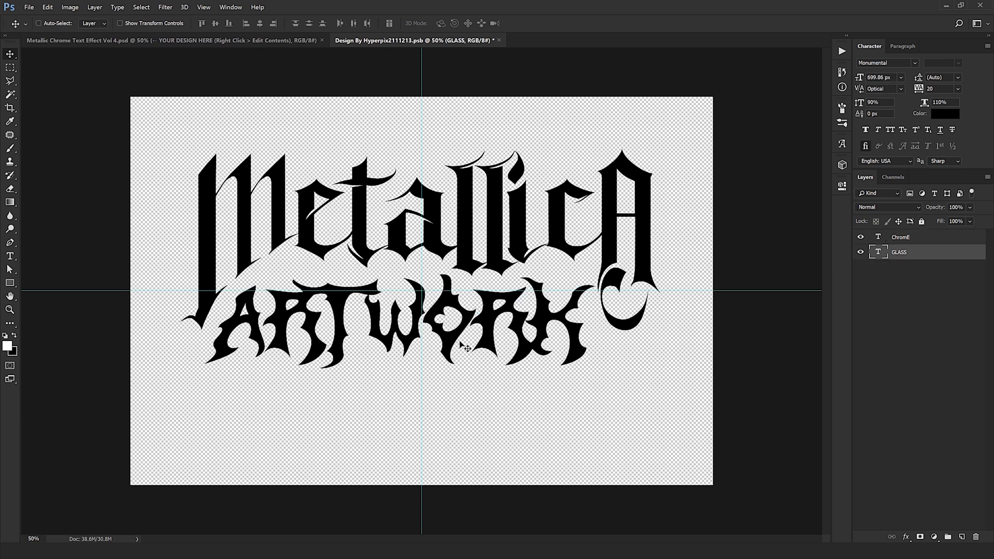
pyautogui.click(499, 40)
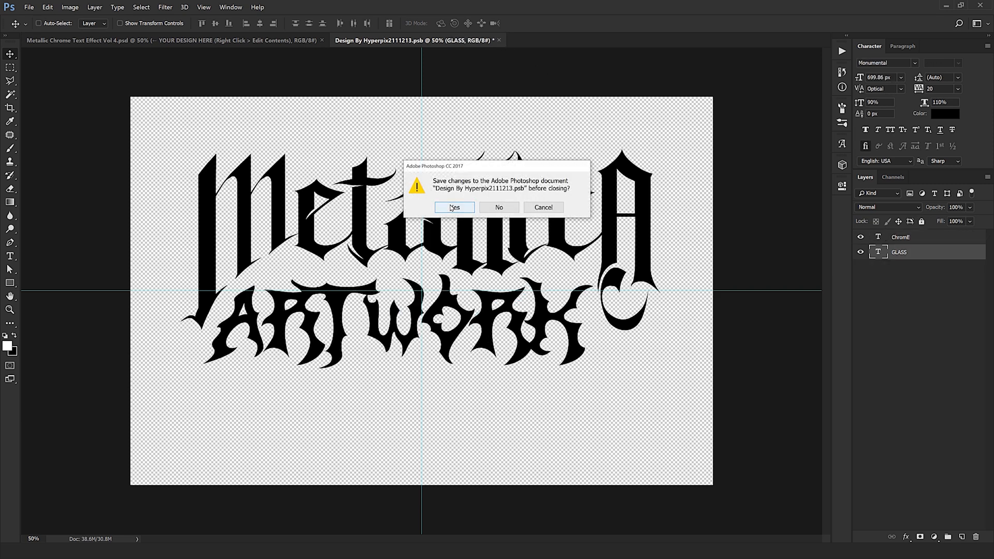
pyautogui.click(454, 208)
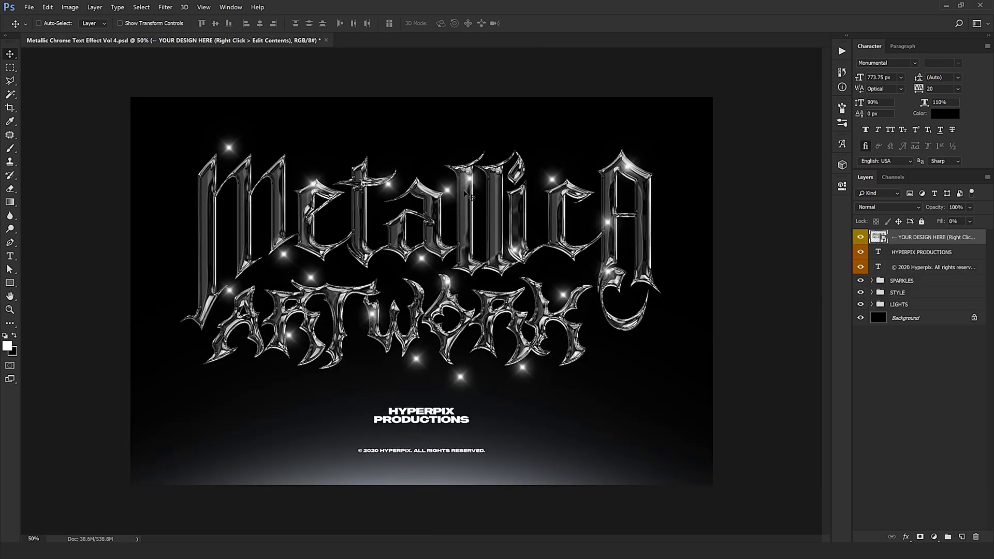
# - Compare the updated chrome lettering with the original by undoing and redoing the content change, and examine the effect up close
pyautogui.hotkey('ctrl', '+')
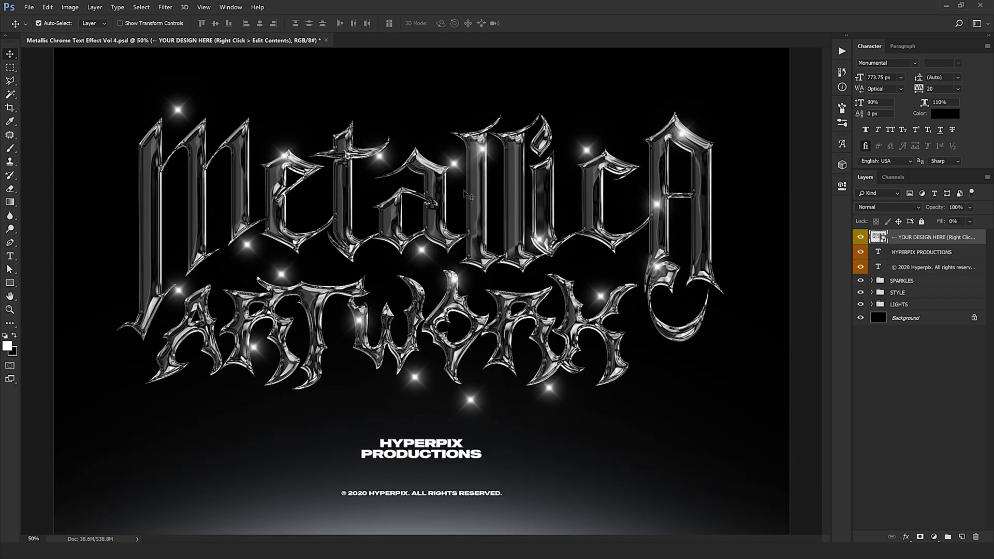
pyautogui.hotkey('ctrl', 'z')
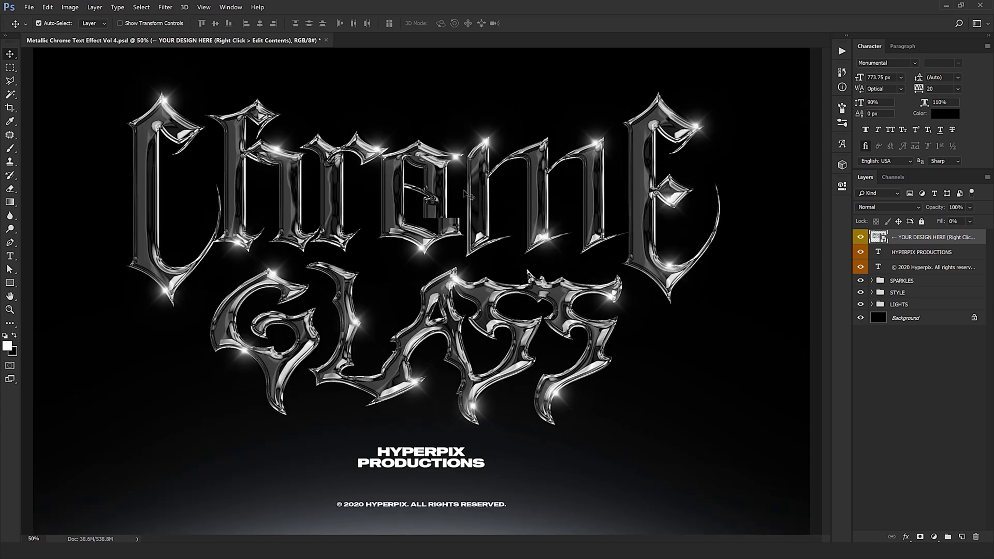
pyautogui.hotkey('ctrl', 'z')
pyautogui.hotkey('ctrl', '+')
pyautogui.moveTo(465, 194); pyautogui.dragTo(637, 242)
pyautogui.moveTo(440, 254); pyautogui.dragTo(391, 279)
pyautogui.hotkey('ctrl', '-')
pyautogui.hotkey('ctrl', '-')
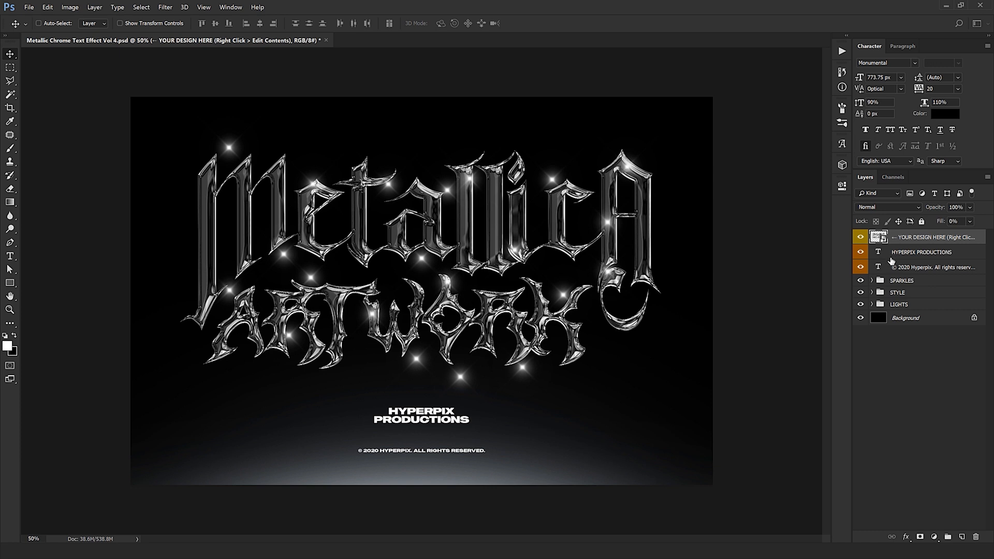
# - Replace the HYPERPIX PRODUCTIONS text with YOURDESIGN STUDIO on two lines
pyautogui.click(887, 253)
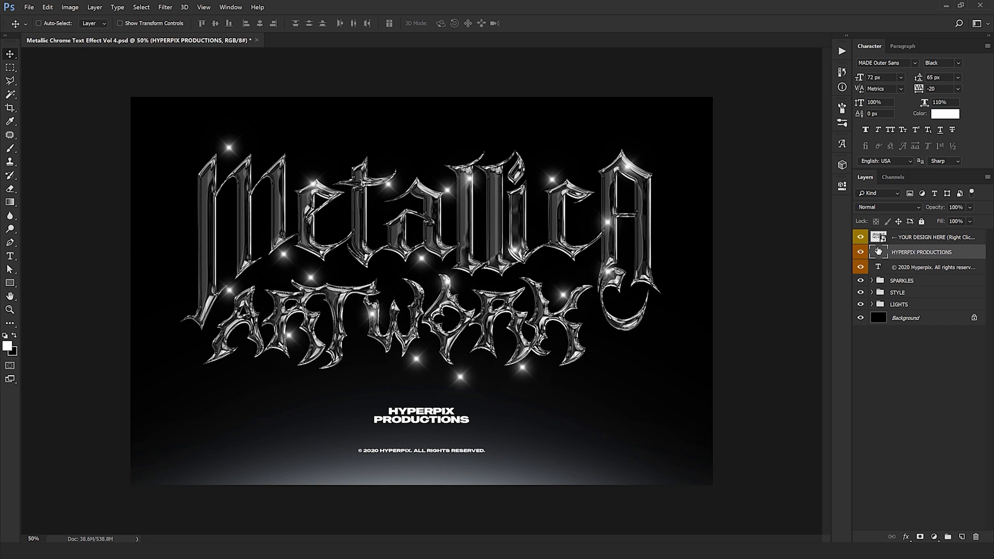
pyautogui.doubleClick(878, 251)
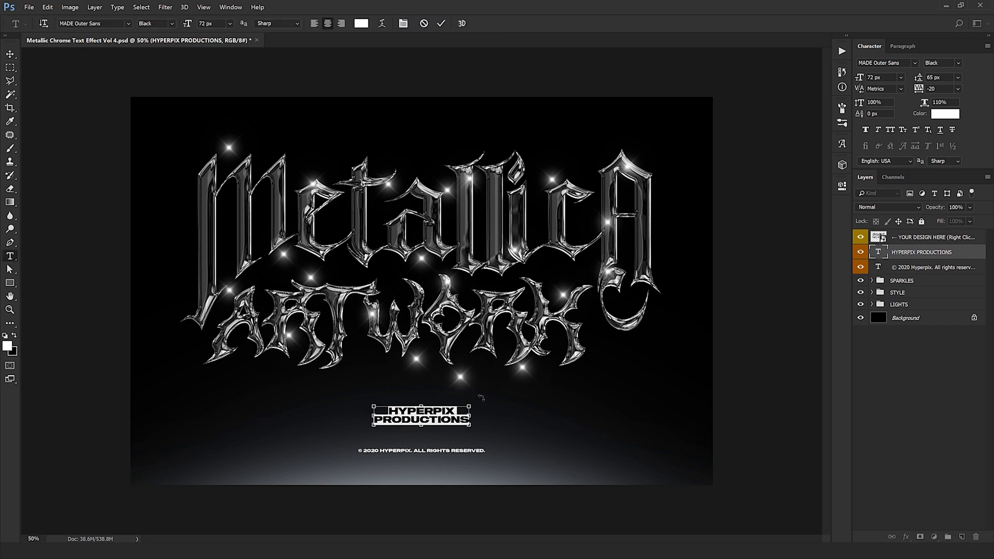
pyautogui.write('YOURDESIGN ')
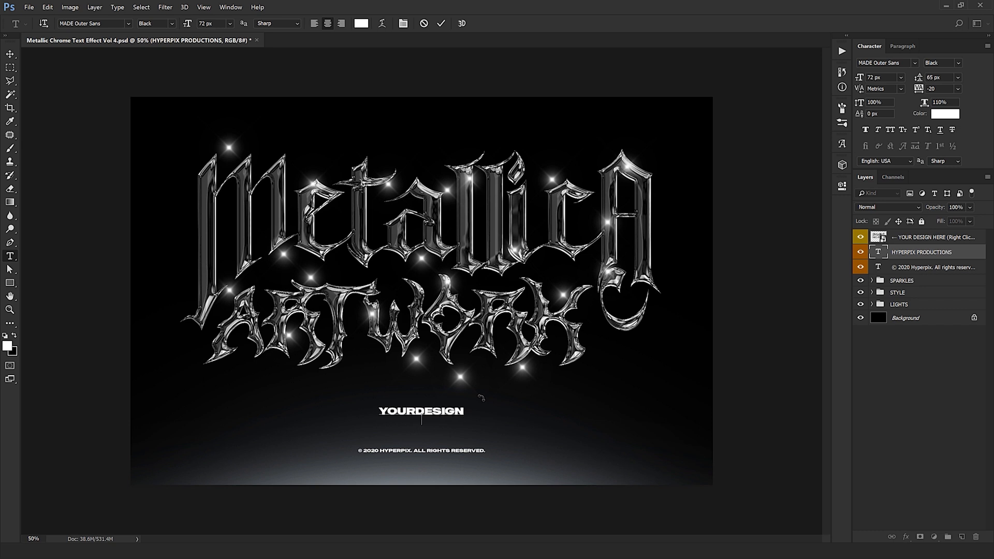
pyautogui.write('STUDIO')
pyautogui.hotkey('ctrl', 'Return')
pyautogui.press('v')
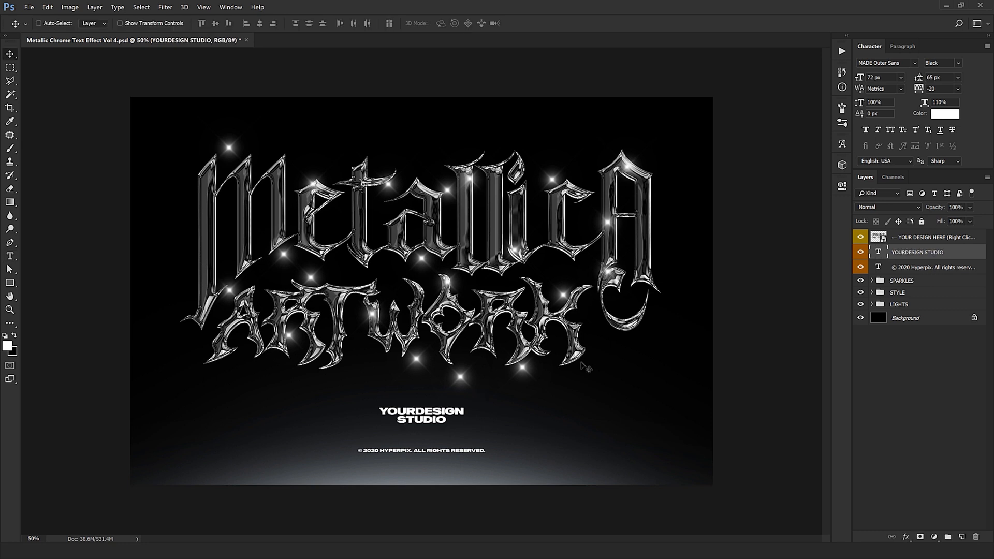
# - Hide and show the © 2020 Hyperpix copyright line to preview the design with and without it
pyautogui.click(909, 267)
pyautogui.click(861, 268)
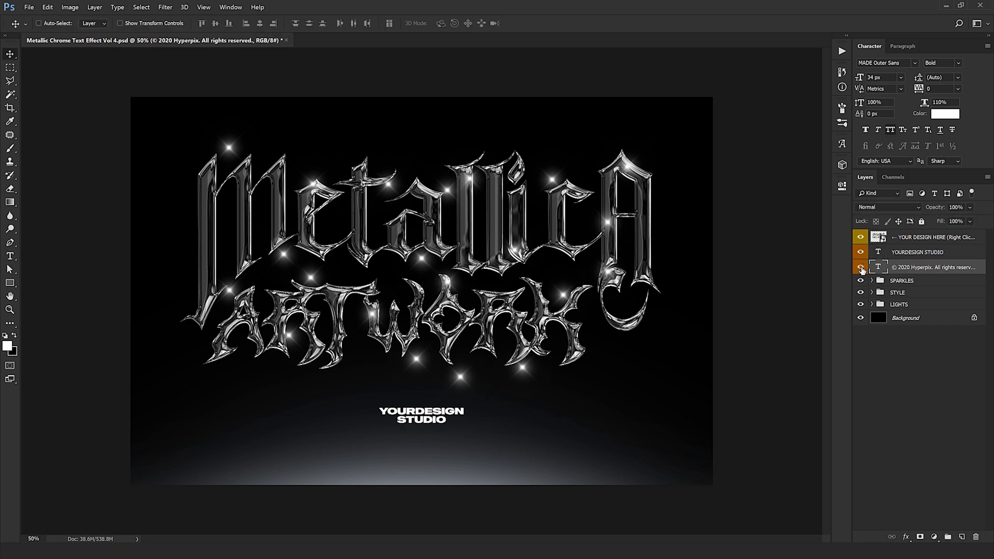
pyautogui.click(861, 269)
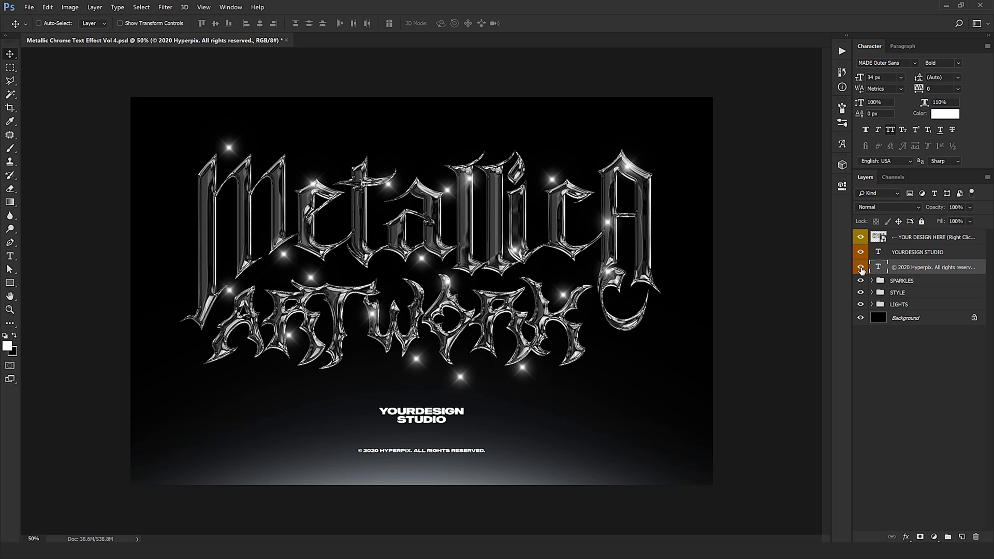
pyautogui.click(861, 268)
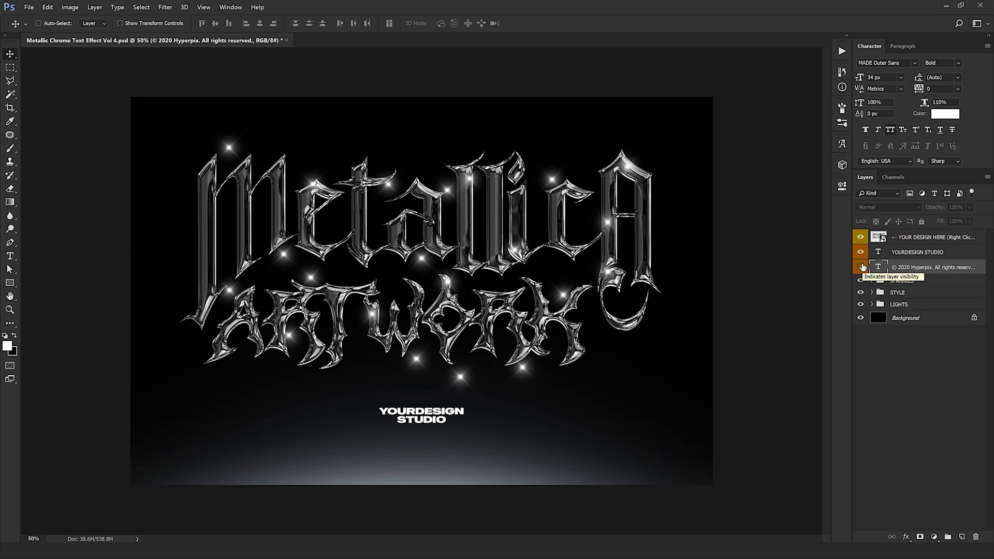
pyautogui.click(861, 267)
# - Open the SPARKLES group and move its first three sparkles onto tips and edges of the lettering
pyautogui.click(890, 282)
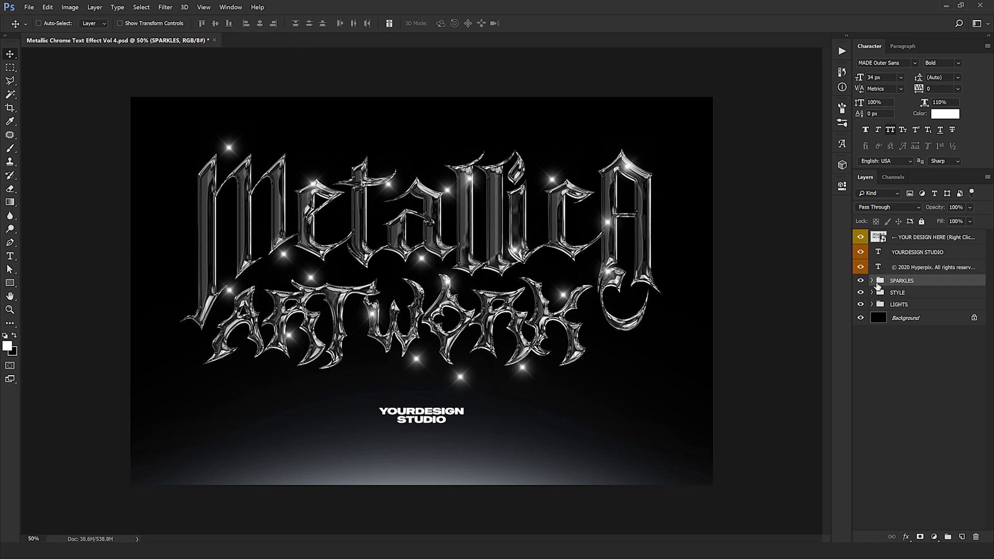
pyautogui.click(872, 282)
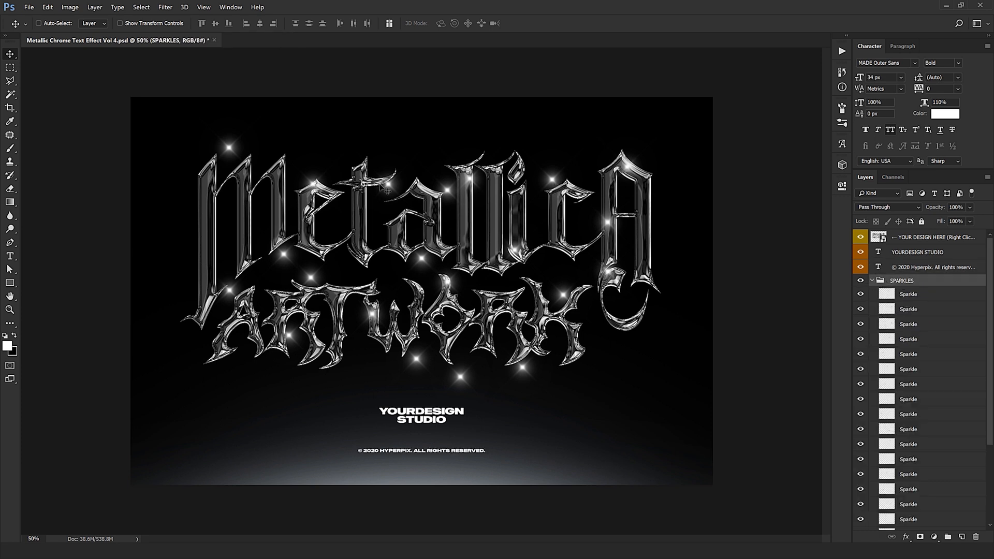
pyautogui.click(918, 297)
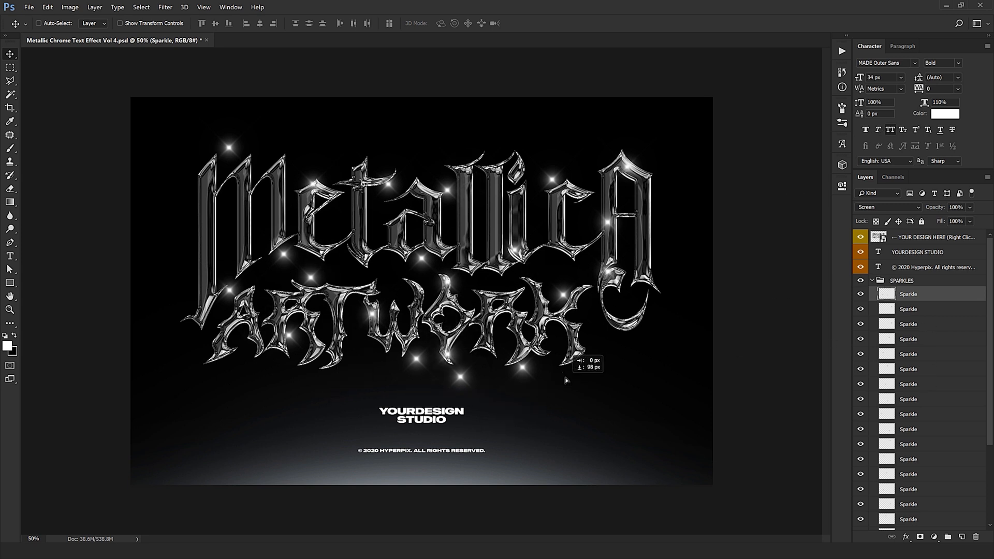
pyautogui.click(911, 311)
pyautogui.moveTo(418, 404); pyautogui.dragTo(452, 505)
pyautogui.click(909, 325)
pyautogui.moveTo(437, 374); pyautogui.dragTo(39, 401)
# - Reposition the next four sparkles so each sits on a highlight of the MetallicA or ARTWORK letters
pyautogui.click(927, 343)
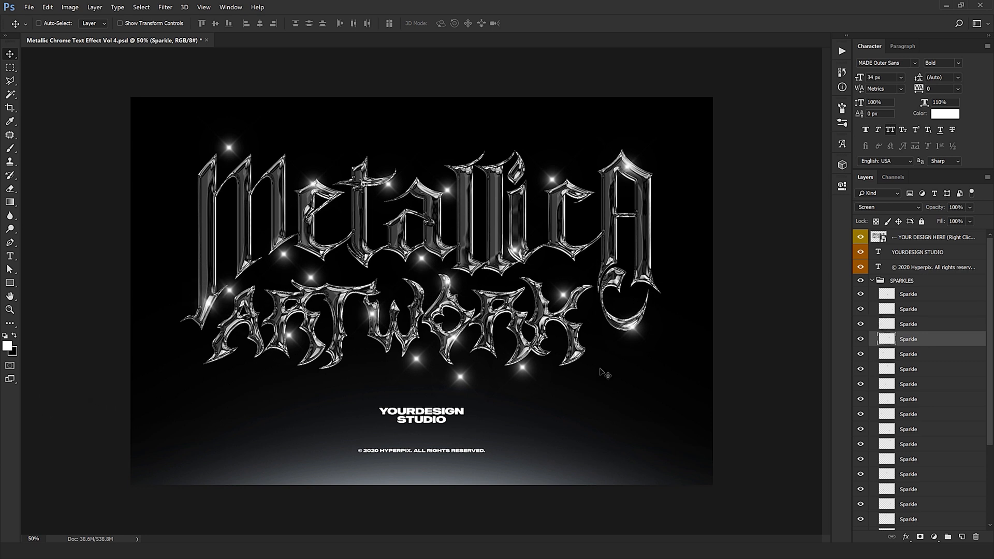
pyautogui.moveTo(459, 371); pyautogui.dragTo(317, 412)
pyautogui.click(909, 355)
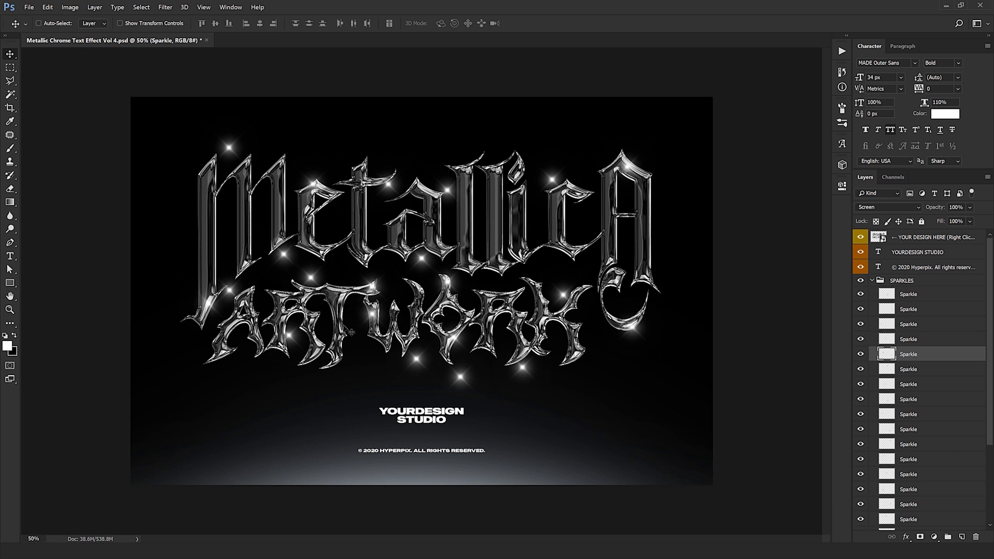
pyautogui.moveTo(305, 365); pyautogui.dragTo(521, 377)
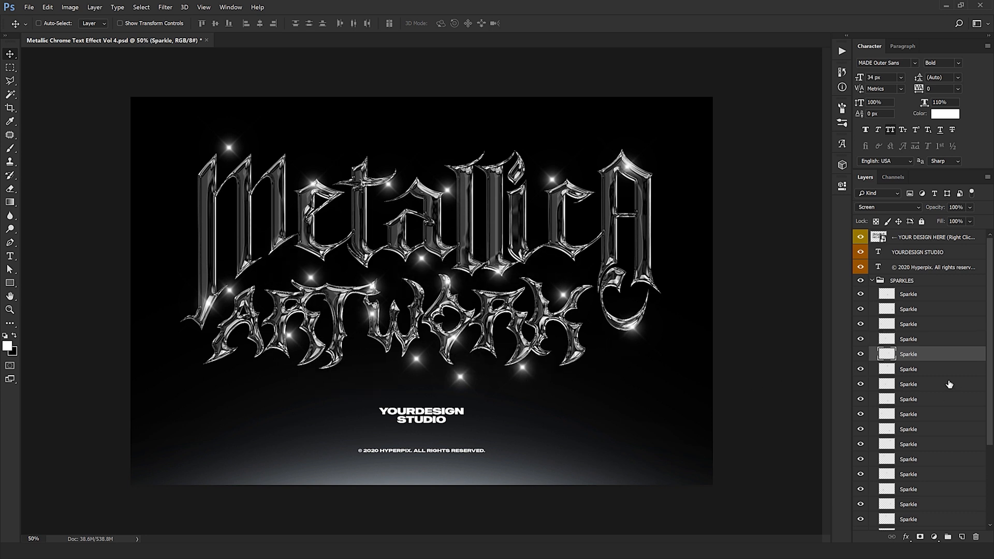
pyautogui.click(909, 369)
pyautogui.moveTo(483, 426); pyautogui.dragTo(673, 510)
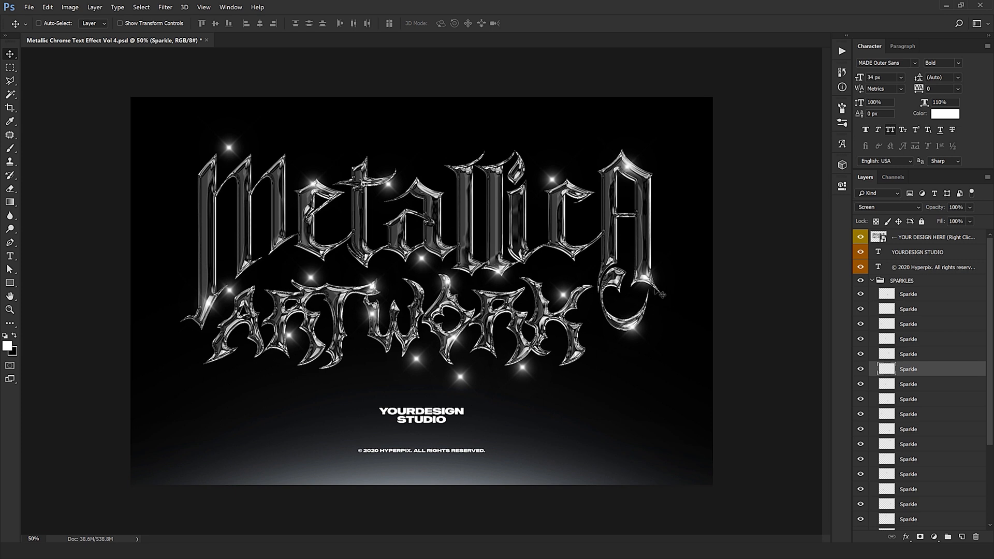
pyautogui.click(909, 384)
pyautogui.moveTo(405, 339); pyautogui.dragTo(365, 386)
# - Place the eighth sparkle on the foot of the first R and the ninth on the lower-left tip of the A in ARTWORK
pyautogui.scroll(-2, 943, 422)
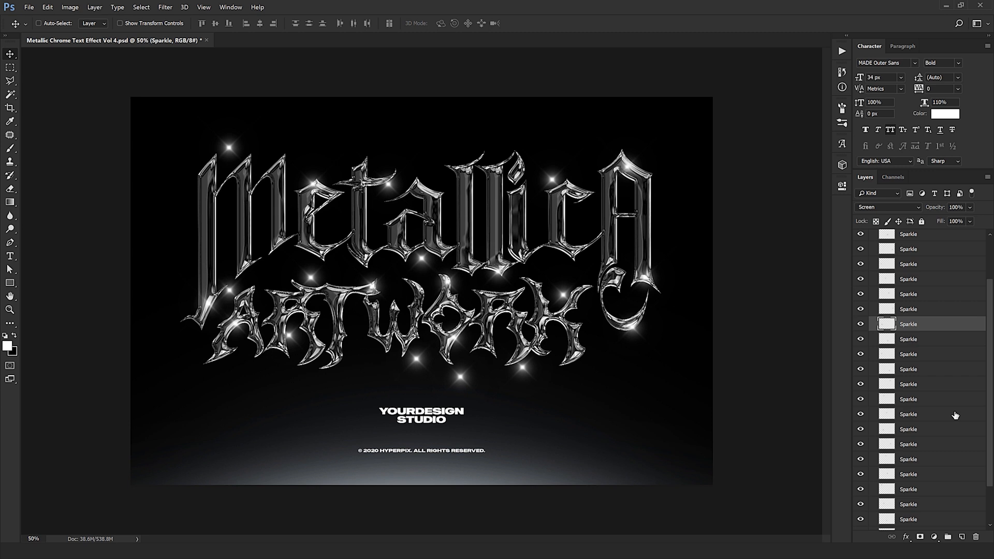
pyautogui.click(946, 344)
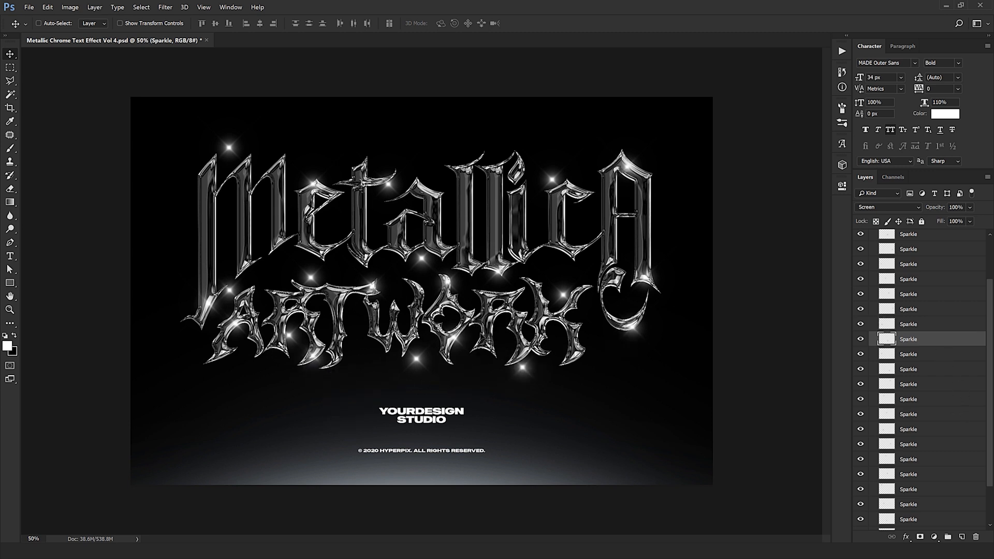
pyautogui.click(926, 360)
pyautogui.moveTo(472, 384); pyautogui.dragTo(454, 448)
pyautogui.scroll(-2, 932, 357)
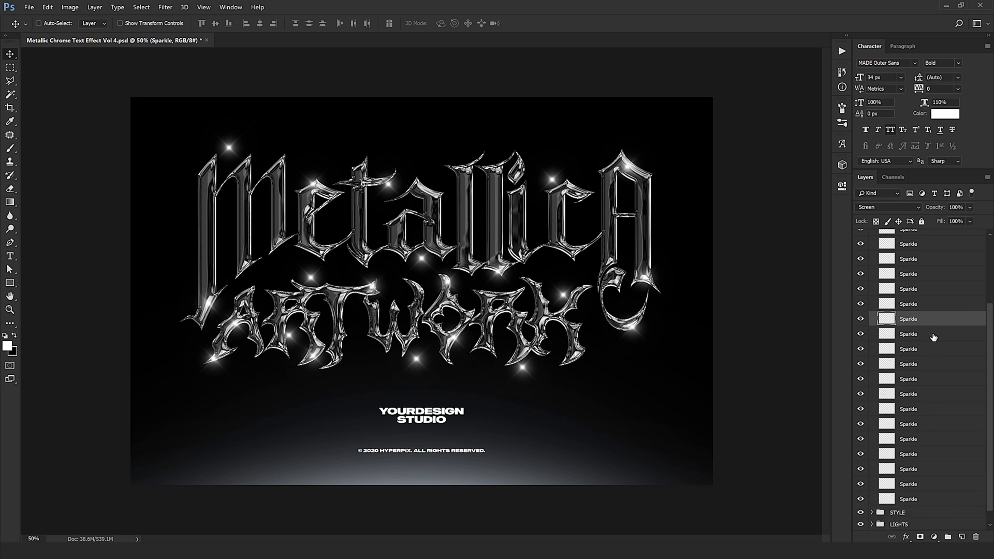
# - Delete all the remaining sparkle layers that have not been repositioned and collapse the SPARKLES group
pyautogui.click(934, 334)
pyautogui.keyDown('shift'); pyautogui.click(916, 499); pyautogui.keyUp('shift')
pyautogui.click(977, 538)
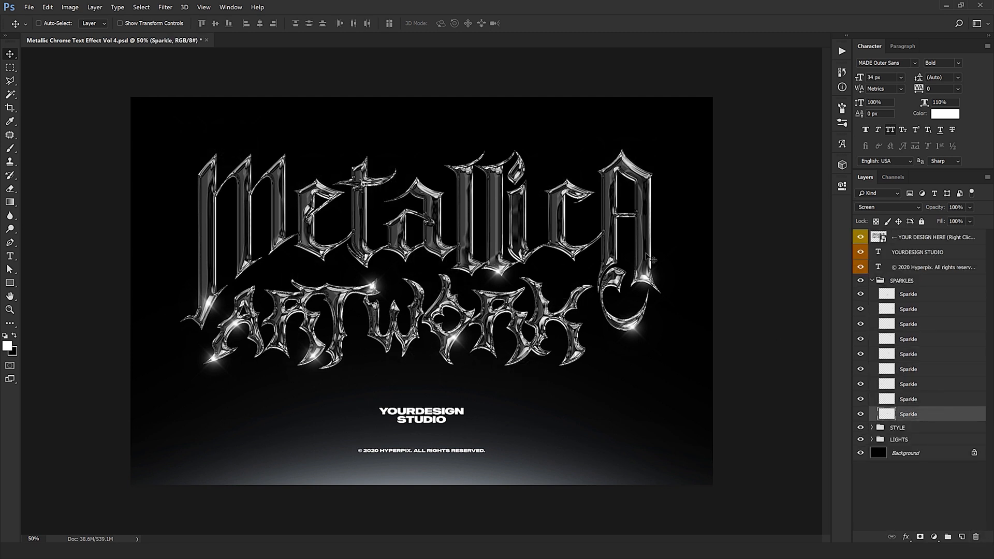
pyautogui.click(874, 280)
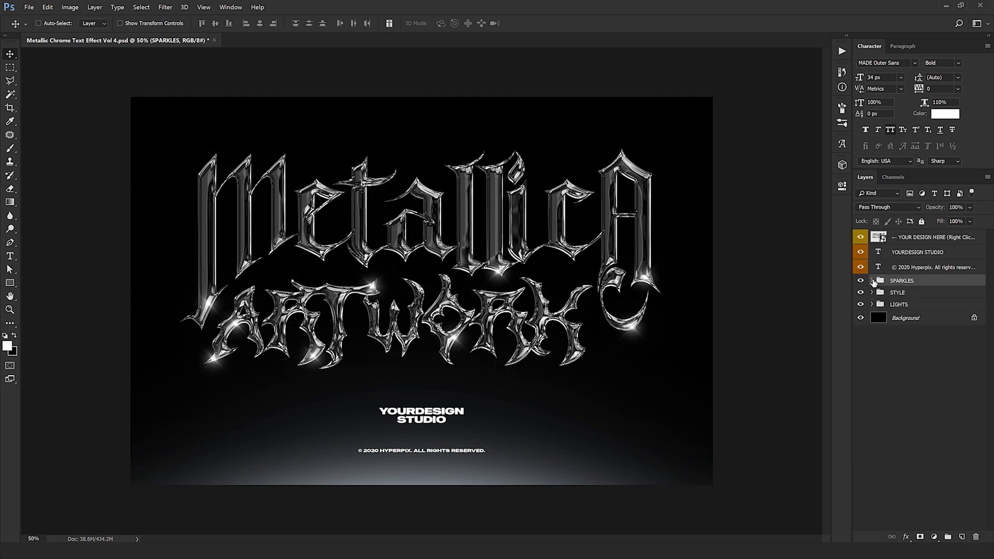
# - Examine the Color Overlay style and its color for the upper Light layer in the LIGHTS group
pyautogui.click(901, 293)
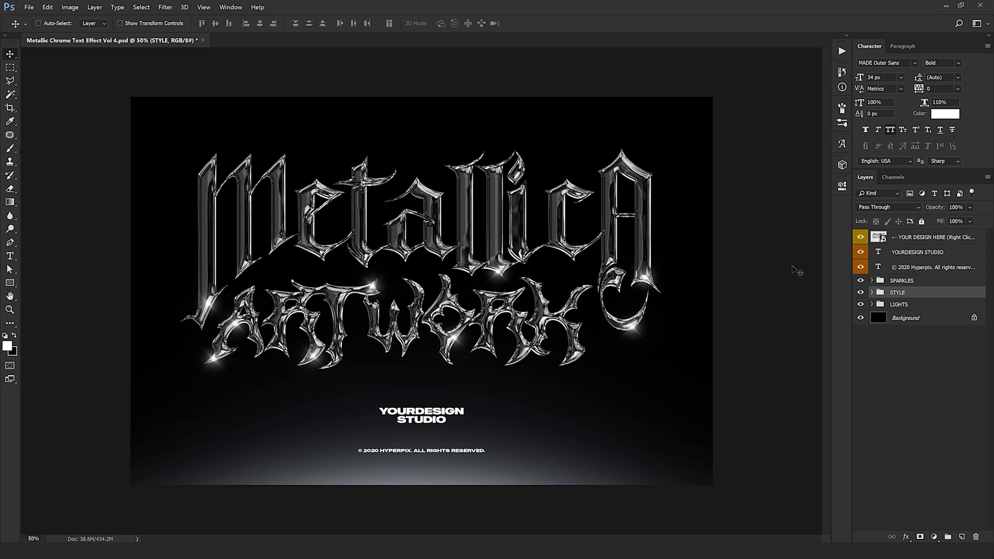
pyautogui.click(907, 307)
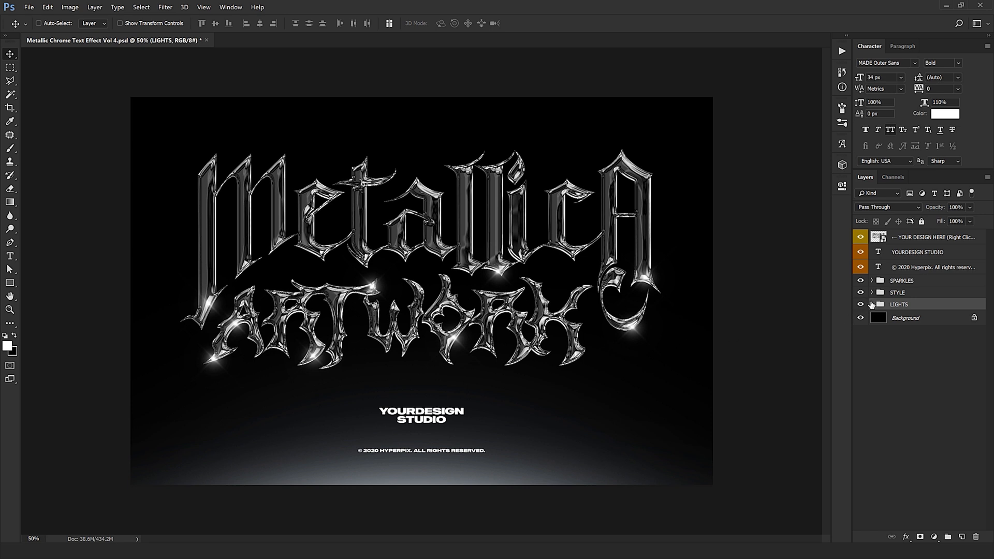
pyautogui.click(872, 304)
pyautogui.click(862, 305)
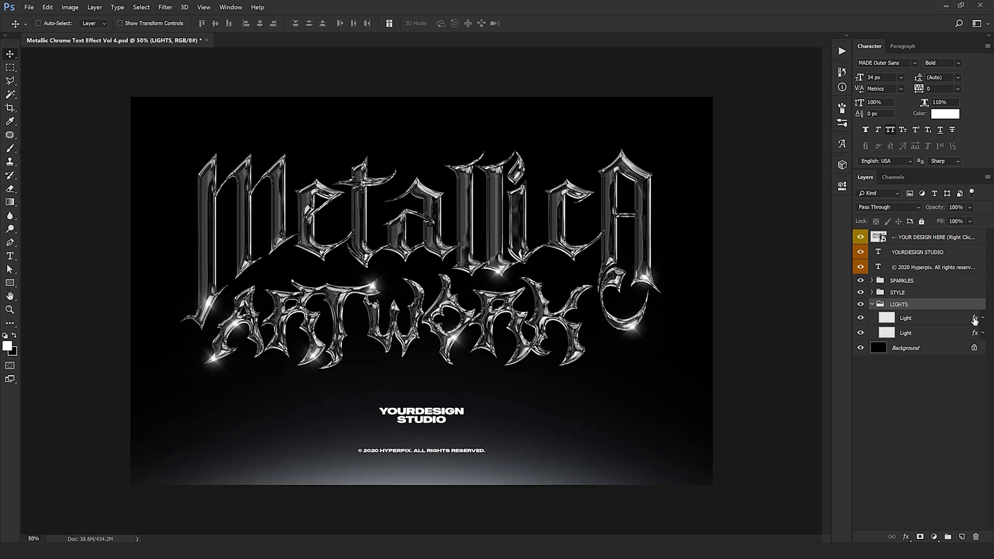
pyautogui.doubleClick(976, 319)
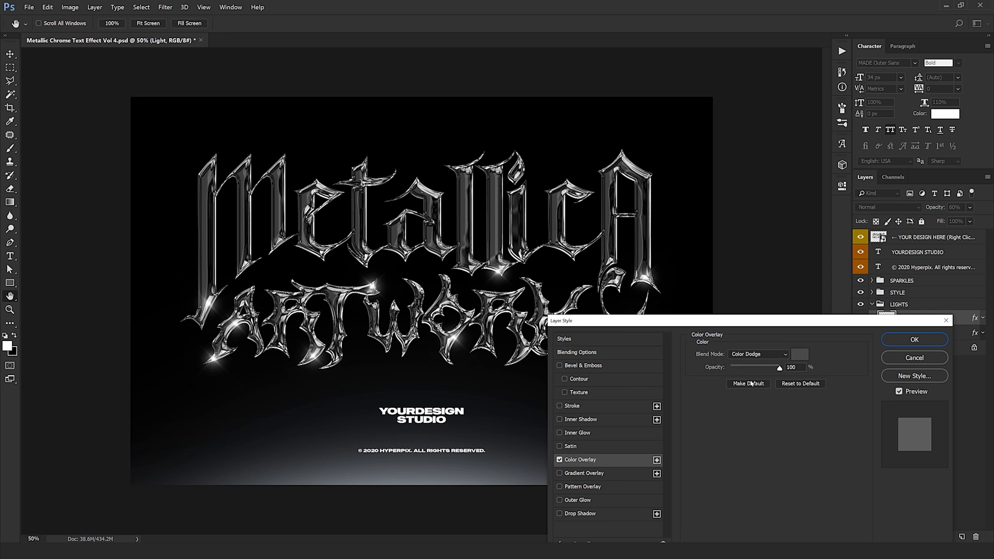
pyautogui.click(806, 356)
pyautogui.click(828, 412)
pyautogui.moveTo(761, 373); pyautogui.dragTo(767, 355)
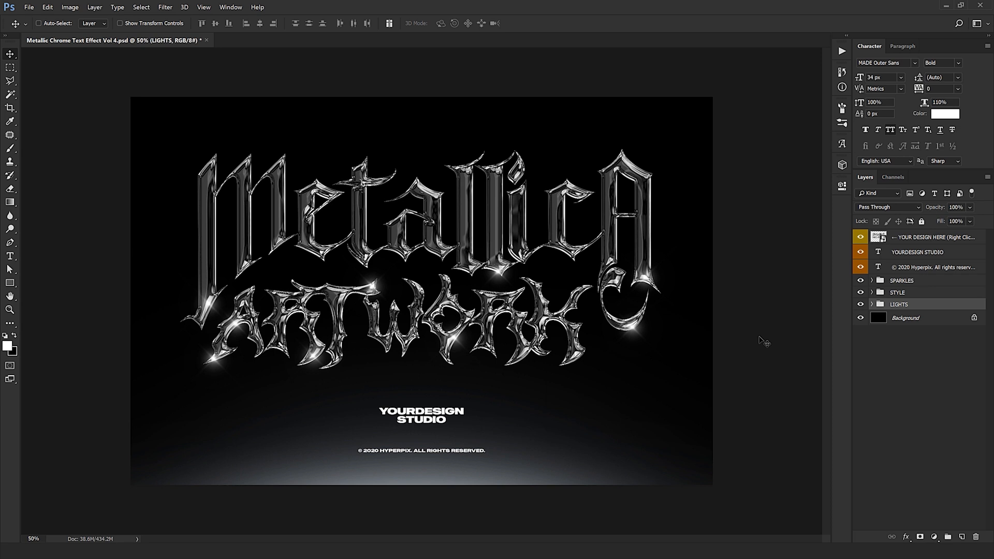
# - Isolate the STYLE group on a transparent background to examine the chrome lettering at 100%, and show all layers again
pyautogui.click(896, 293)
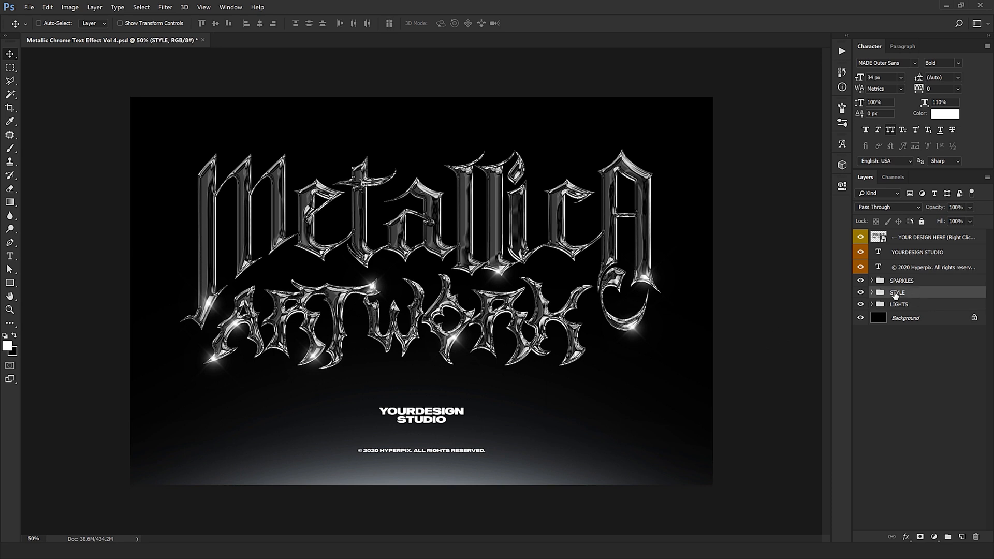
pyautogui.keyDown('alt'); pyautogui.click(861, 293); pyautogui.keyUp('alt')
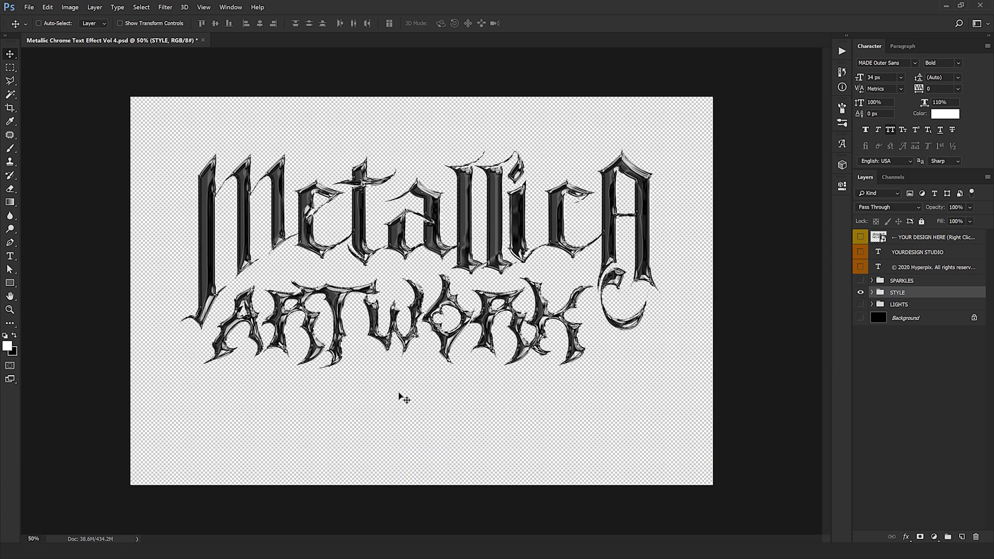
pyautogui.press('ctrl')
pyautogui.hotkey('ctrl', '+')
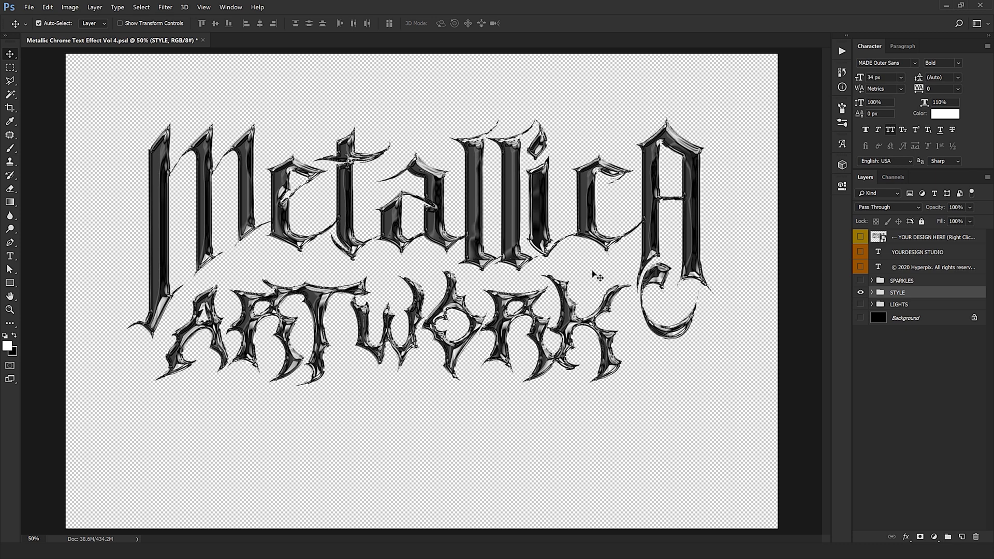
pyautogui.hotkey('ctrl', '+')
pyautogui.hotkey('ctrl', '+')
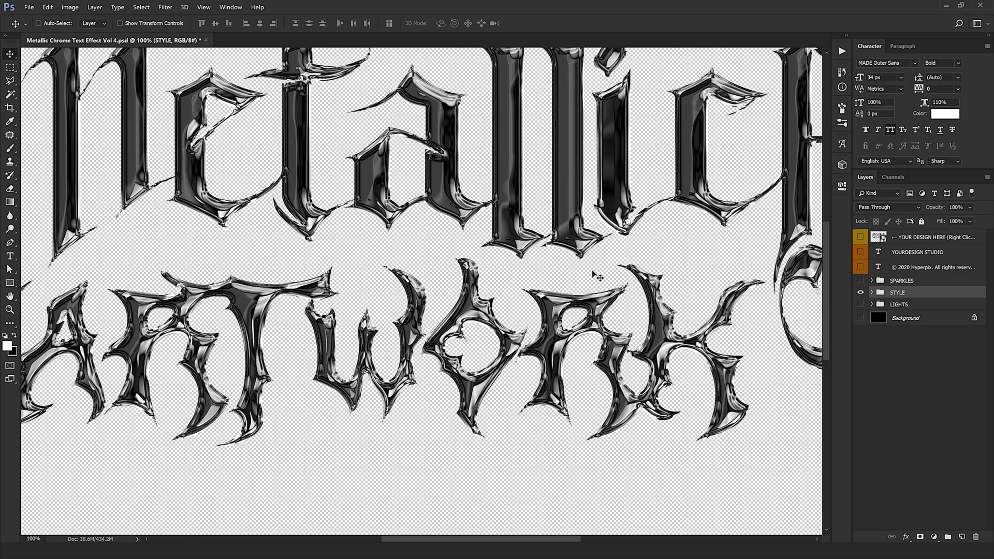
pyautogui.moveTo(562, 283); pyautogui.dragTo(442, 397)
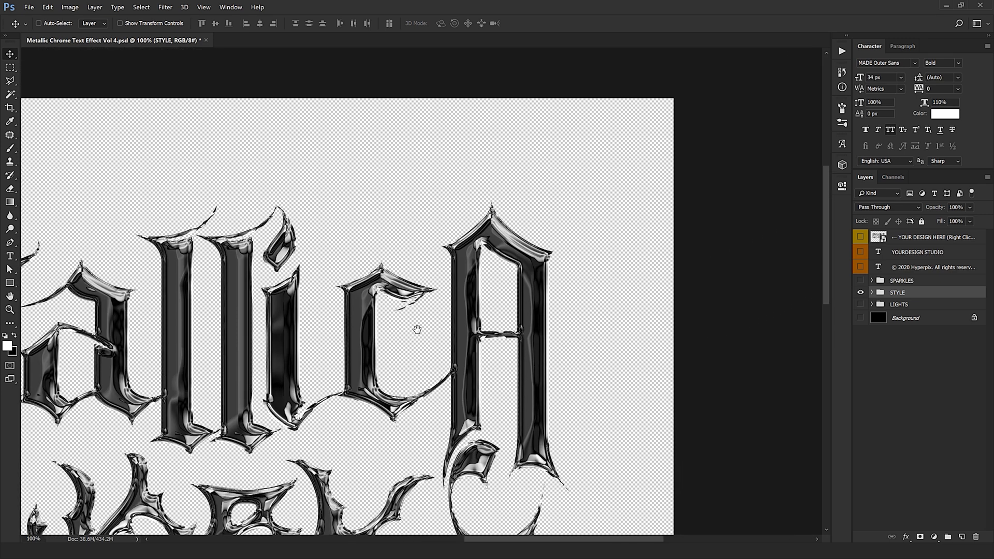
pyautogui.moveTo(288, 237); pyautogui.dragTo(453, 116)
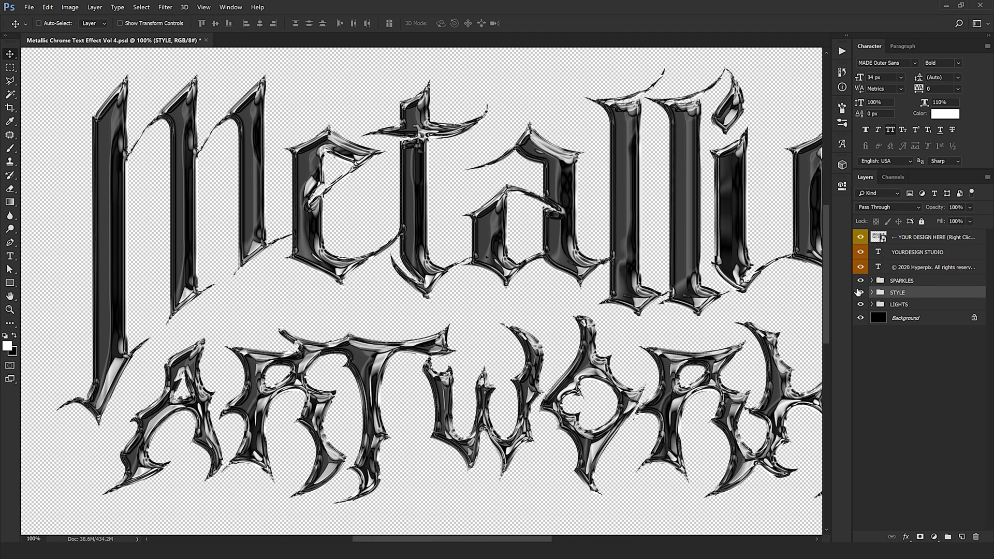
pyautogui.hotkey('ctrl', '-')
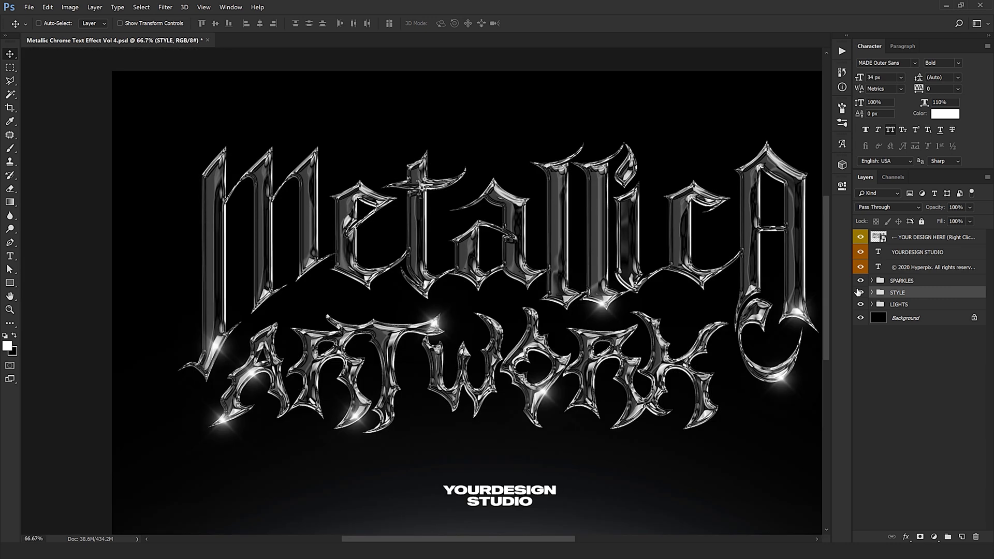
pyautogui.hotkey('ctrl', '-')
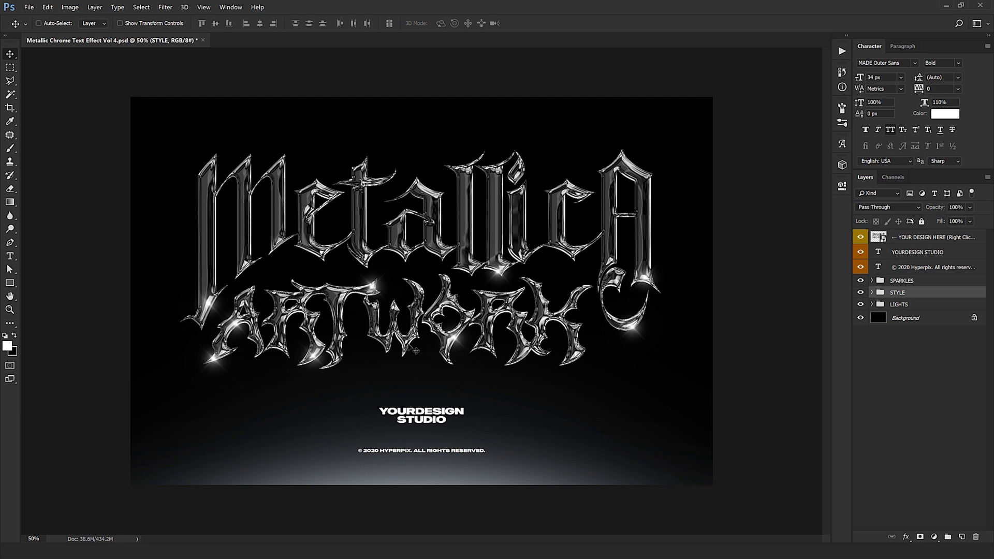
# - Open the YOUR DESIGN HERE smart object and bring in the GUCCI logo from 1.png as a new layer
pyautogui.click(906, 239)
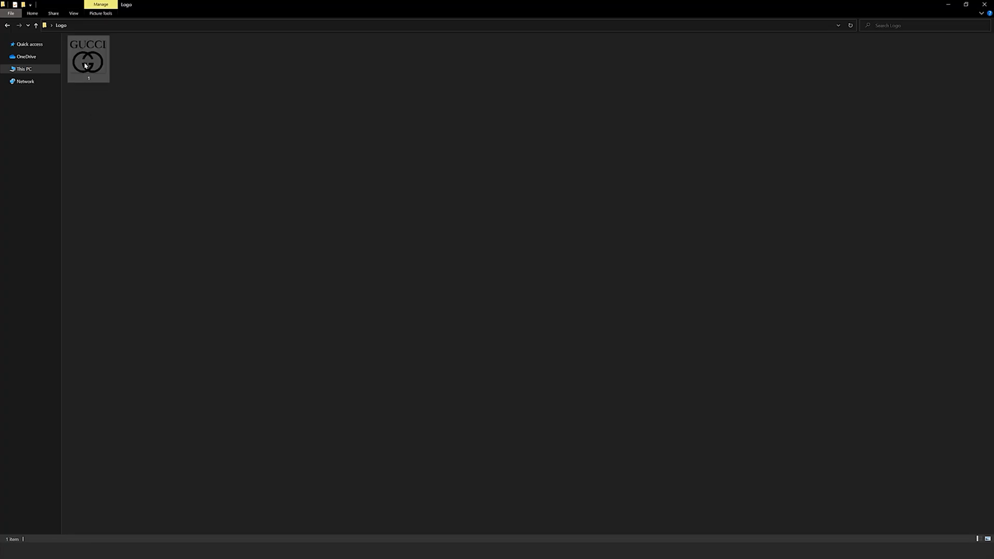
pyautogui.moveTo(89, 60); pyautogui.dragTo(54, 448)
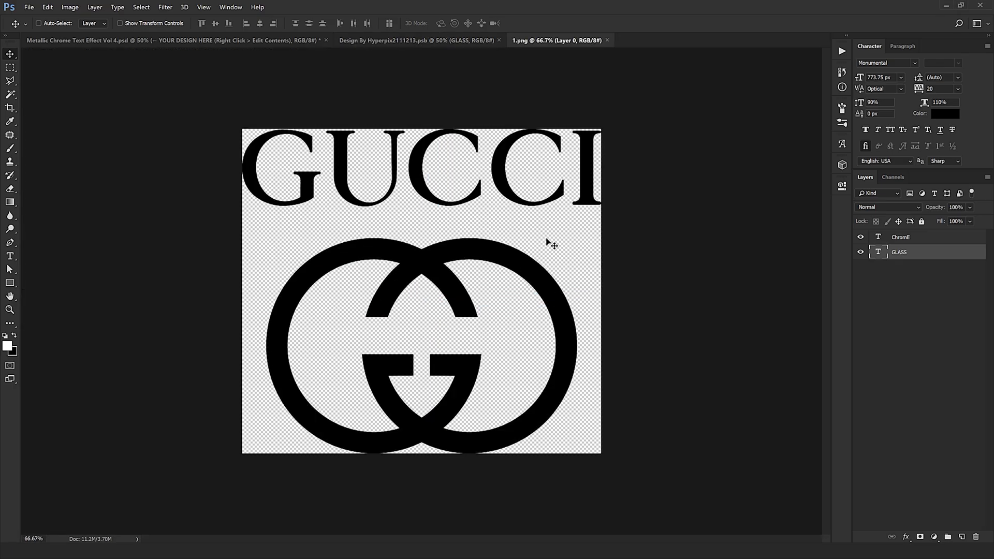
pyautogui.moveTo(547, 215); pyautogui.dragTo(469, 216)
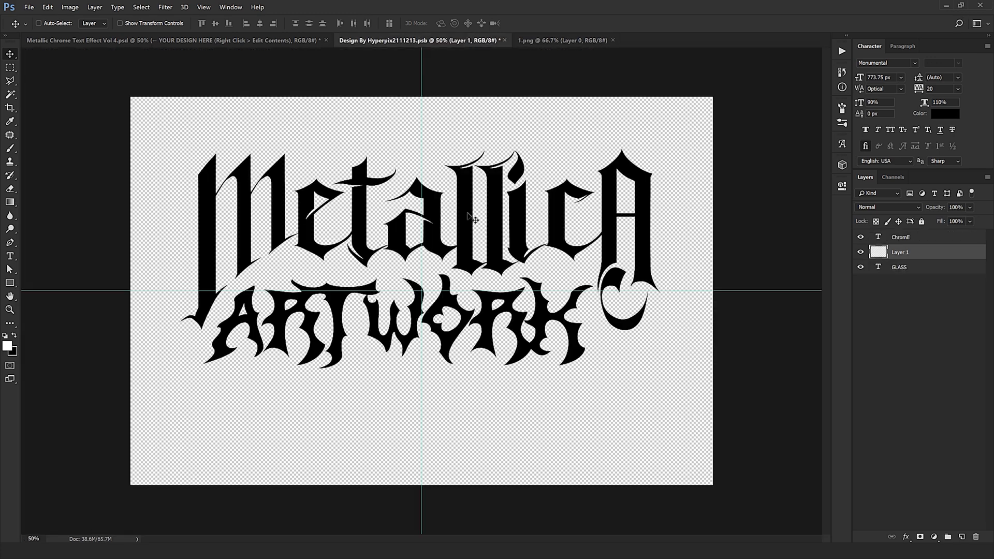
pyautogui.moveTo(485, 269); pyautogui.dragTo(486, 249)
pyautogui.press('Return')
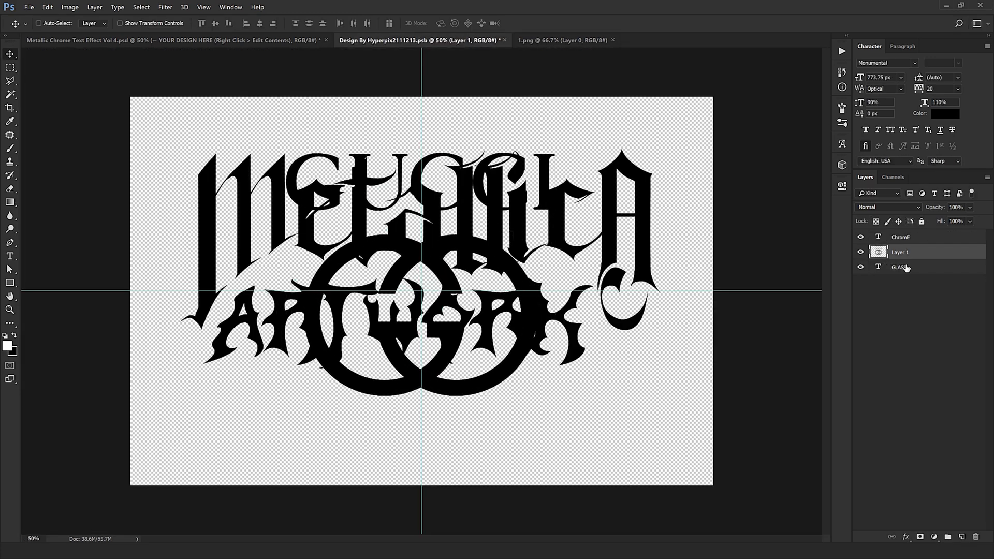
# - Delete the two text layers from the smart object, leaving only the GUCCI logo
pyautogui.click(906, 267)
pyautogui.keyDown('ctrl'); pyautogui.click(921, 241); pyautogui.keyUp('ctrl')
pyautogui.click(978, 538)
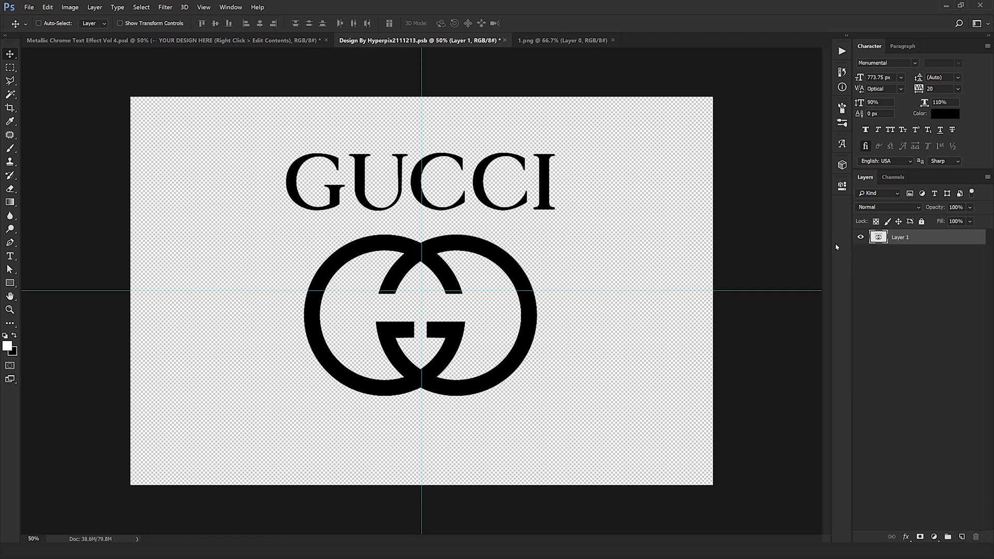
# - Transform the GUCCI logo layer by moving it slightly down to the center of the canvas
pyautogui.hotkey('ctrl', 't')
pyautogui.moveTo(468, 203); pyautogui.dragTo(469, 218)
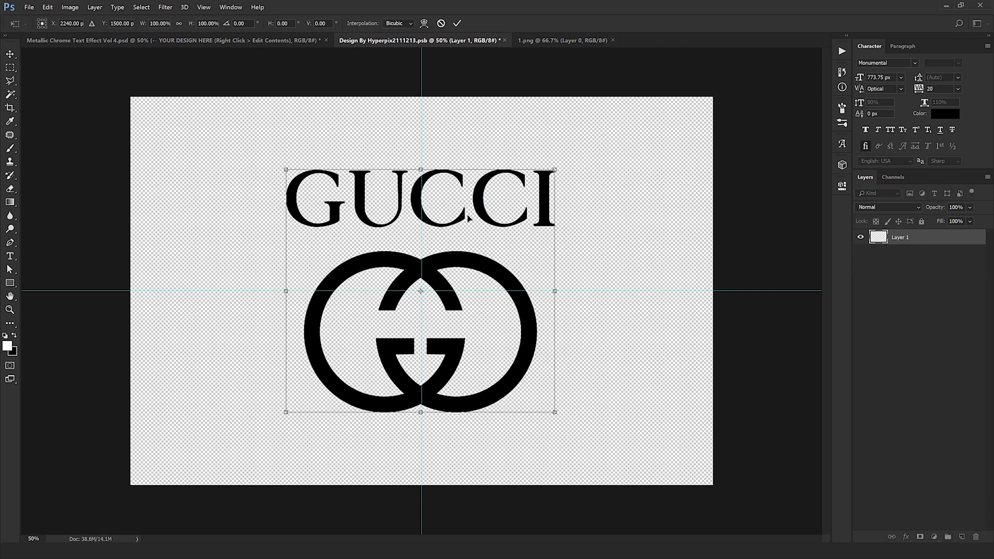
pyautogui.press('Return')
# - Close the 1.png document and the smart object document, saving the smart object's changes
pyautogui.click(613, 40)
pyautogui.click(505, 40)
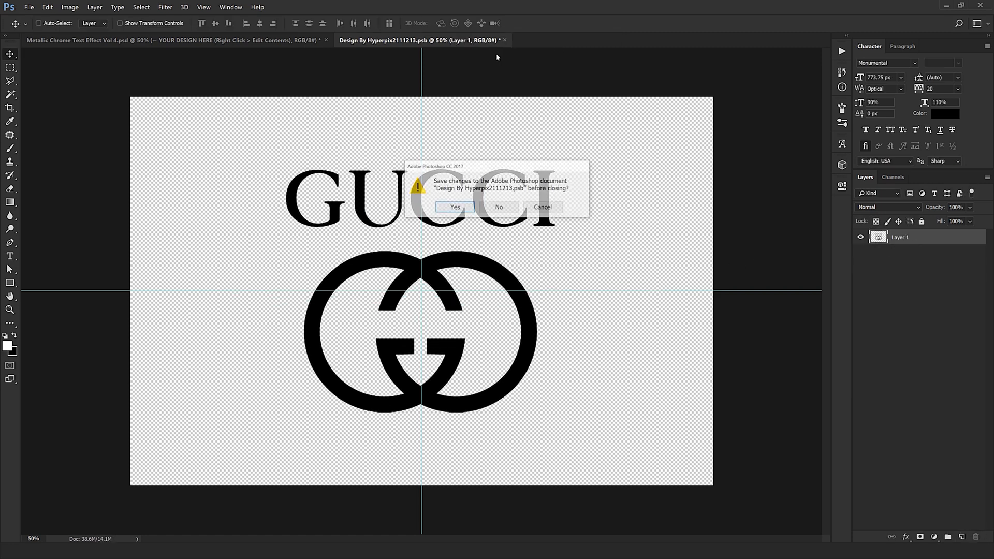
pyautogui.click(464, 207)
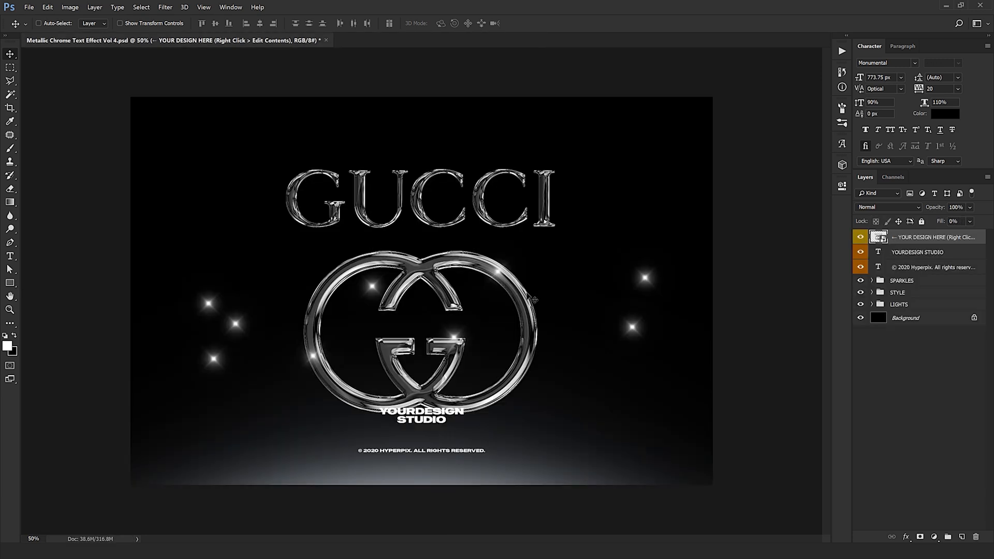
# - Hide the YOURDESIGN STUDIO and © 2020 Hyperpix copyright text layers
pyautogui.hotkey('ctrl', '+')
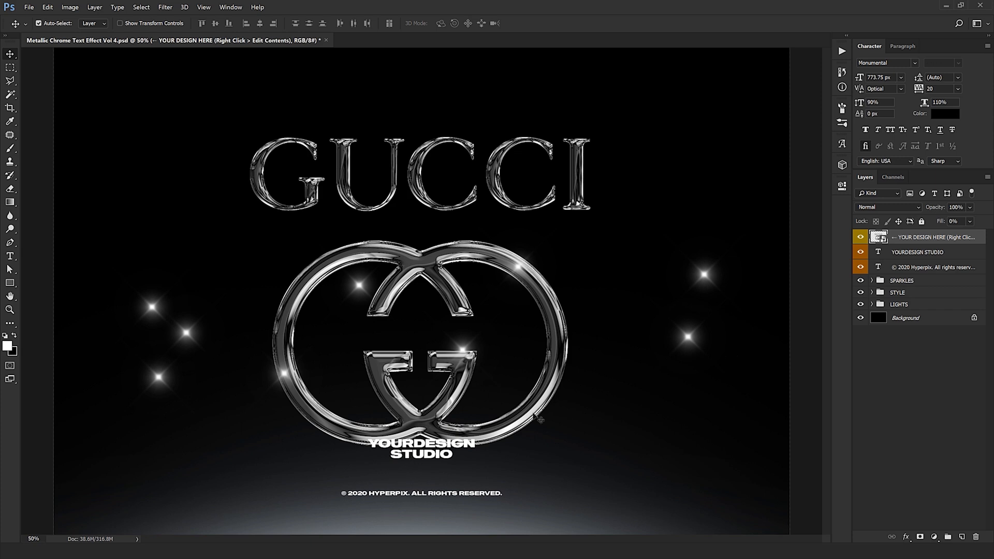
pyautogui.hotkey('ctrl', '+')
pyautogui.moveTo(864, 253); pyautogui.dragTo(858, 272)
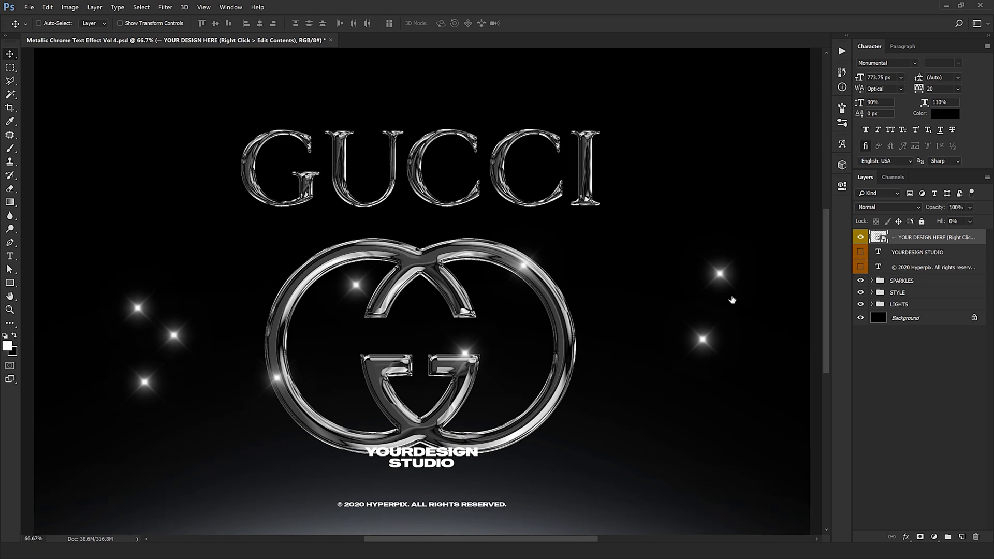
# - Move the first SPARKLES layer onto the top of the logo's left ring and the second onto the rings' lower junction
pyautogui.moveTo(492, 327); pyautogui.dragTo(419, 306)
pyautogui.click(872, 281)
pyautogui.click(907, 294)
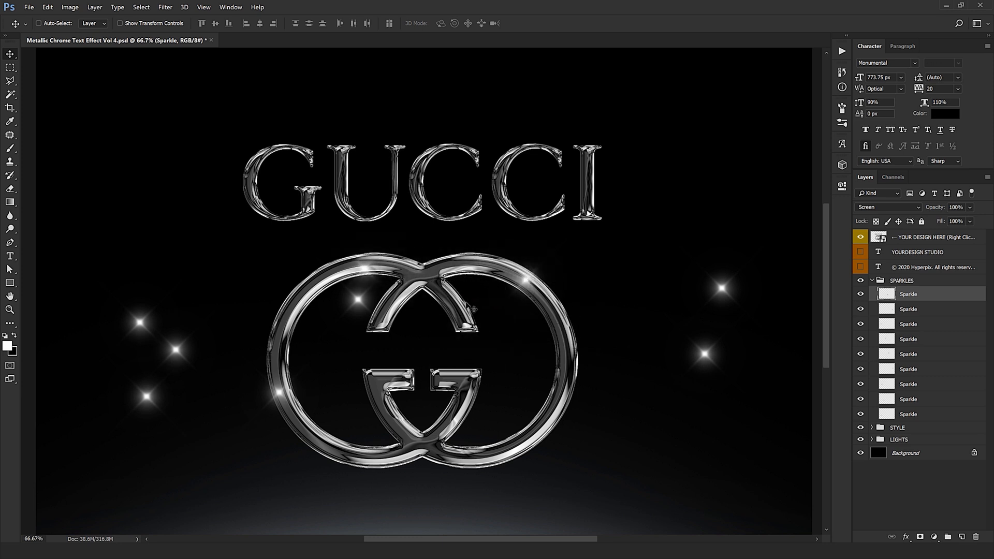
pyautogui.click(932, 309)
pyautogui.moveTo(419, 349); pyautogui.dragTo(258, 423)
pyautogui.moveTo(587, 390); pyautogui.dragTo(461, 417)
# - Move the third sparkle onto the left ring's outer left edge and the fourth onto the right ring's lower-right curve
pyautogui.click(926, 325)
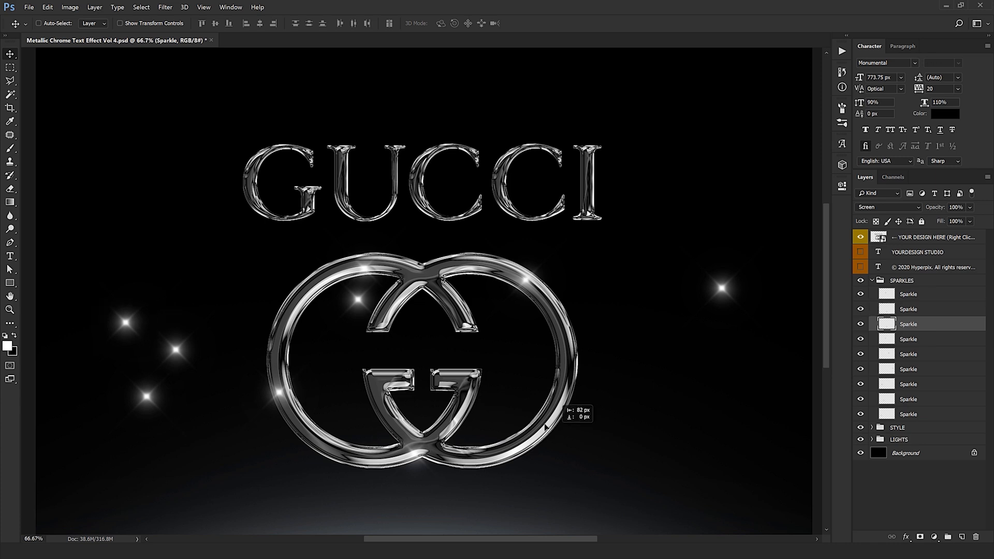
pyautogui.moveTo(265, 454); pyautogui.dragTo(413, 487)
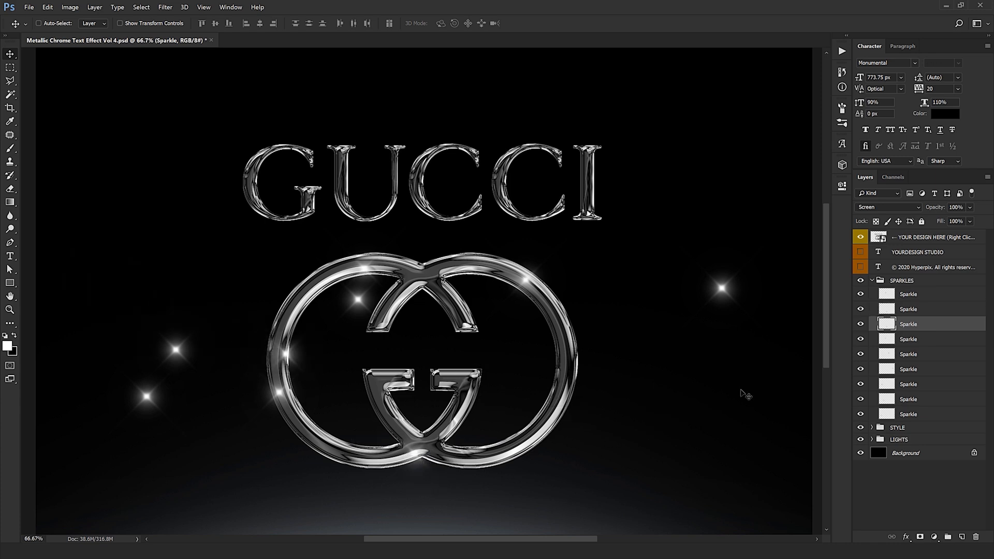
pyautogui.moveTo(419, 430); pyautogui.dragTo(403, 417)
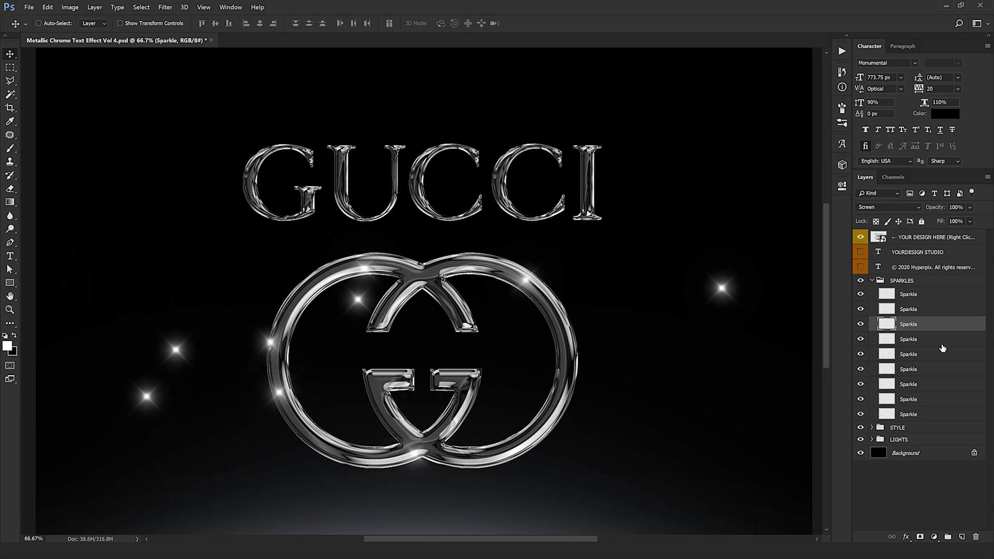
pyautogui.click(941, 344)
pyautogui.moveTo(549, 357); pyautogui.dragTo(723, 493)
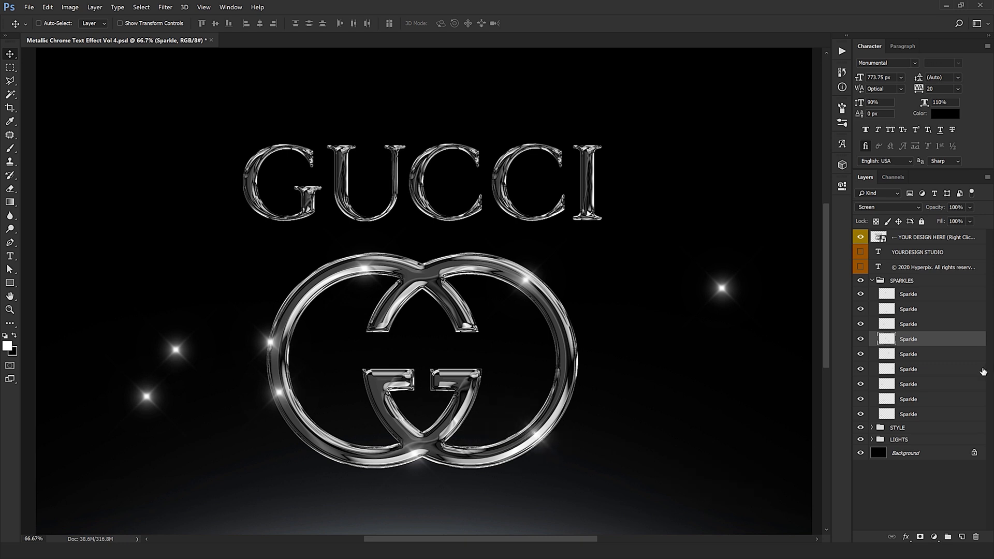
# - Move the fifth, sixth and seventh sparkles onto the first C's lower end, the G's lower-left curve and the U's upper-left serif
pyautogui.click(946, 354)
pyautogui.moveTo(467, 424); pyautogui.dragTo(405, 361)
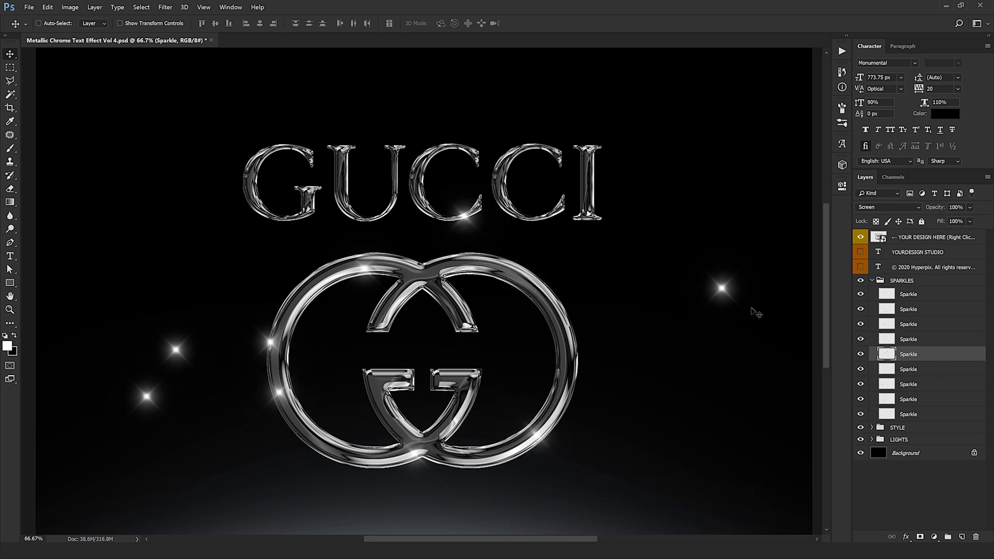
pyautogui.click(934, 370)
pyautogui.moveTo(579, 363); pyautogui.dragTo(221, 233)
pyautogui.click(912, 388)
pyautogui.moveTo(257, 407); pyautogui.dragTo(334, 261)
# - Move the eighth sparkle onto the base of the letter I and the ninth onto the second C's upper-left curve
pyautogui.click(916, 399)
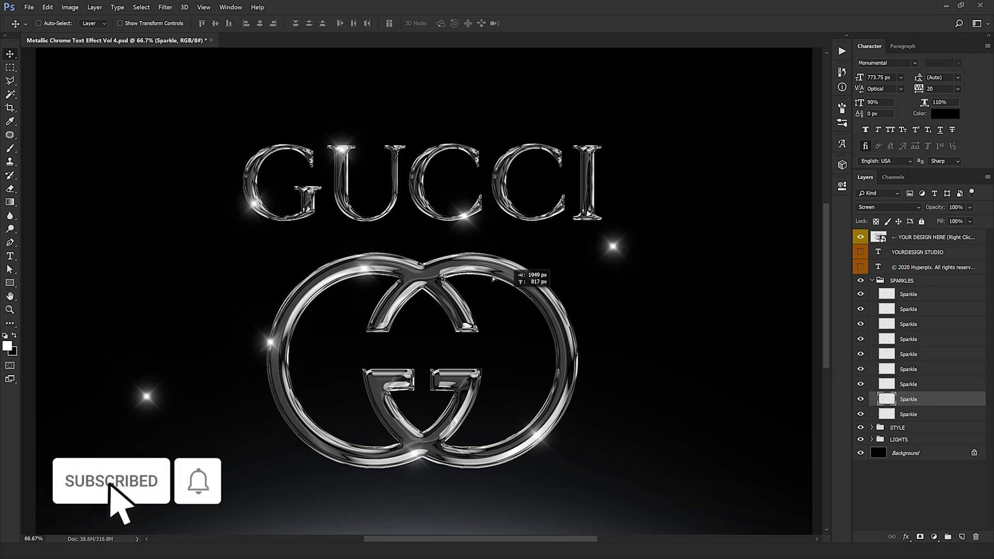
pyautogui.click(914, 414)
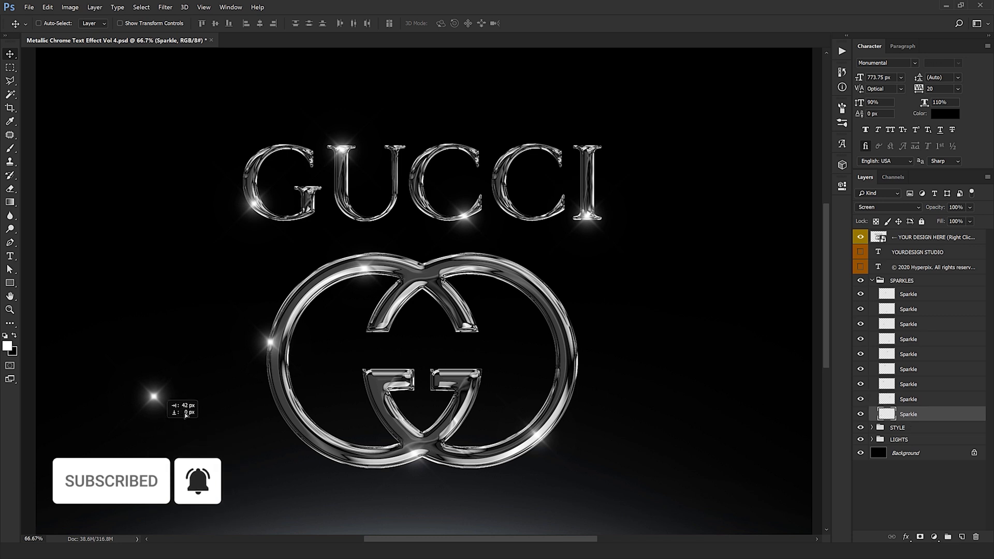
pyautogui.moveTo(178, 406); pyautogui.dragTo(533, 171)
# - Examine the GUCCI chrome artwork and its repositioned sparkles, both close up and as a whole canvas
pyautogui.moveTo(443, 364); pyautogui.dragTo(446, 337)
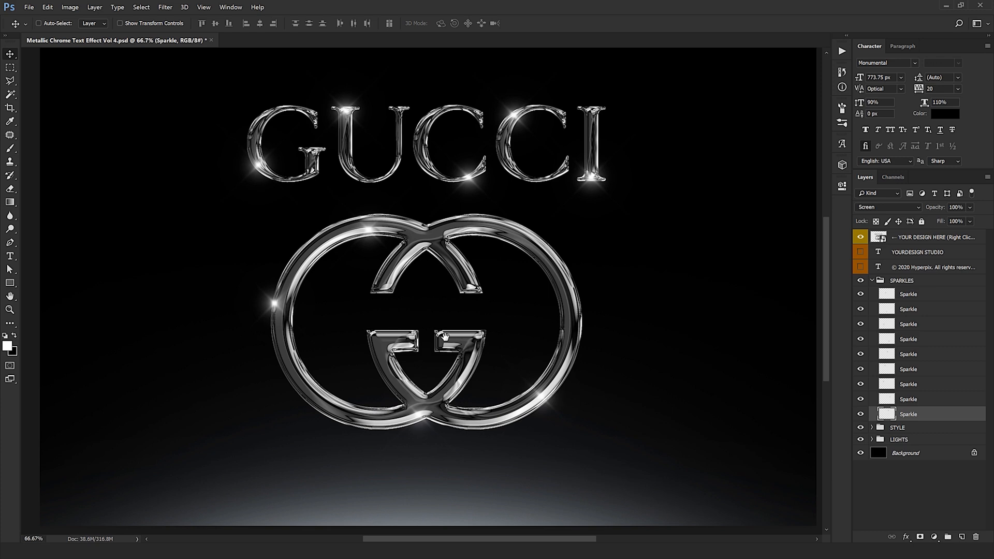
pyautogui.hotkey('ctrl', '-')
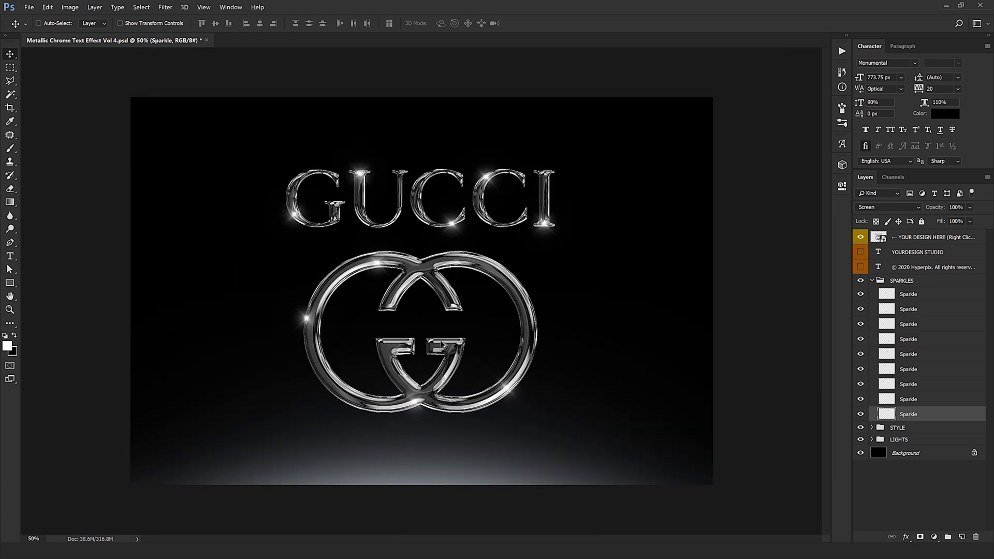
pyautogui.hotkey('ctrl', '+')
pyautogui.hotkey('ctrl', '+')
pyautogui.moveTo(445, 334); pyautogui.dragTo(453, 389)
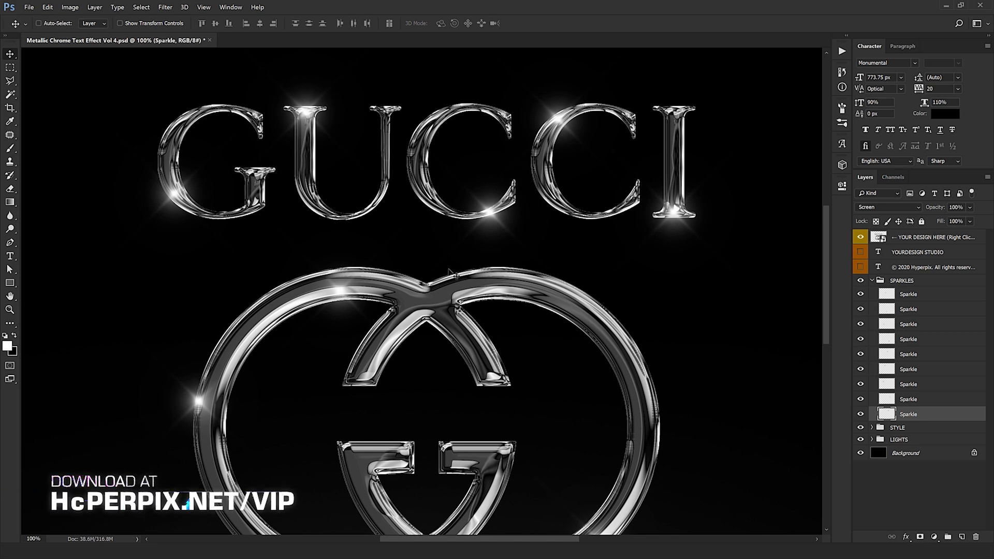
pyautogui.hotkey('ctrl', '-')
pyautogui.hotkey('ctrl', '-')
pyautogui.hotkey('ctrl', '-')
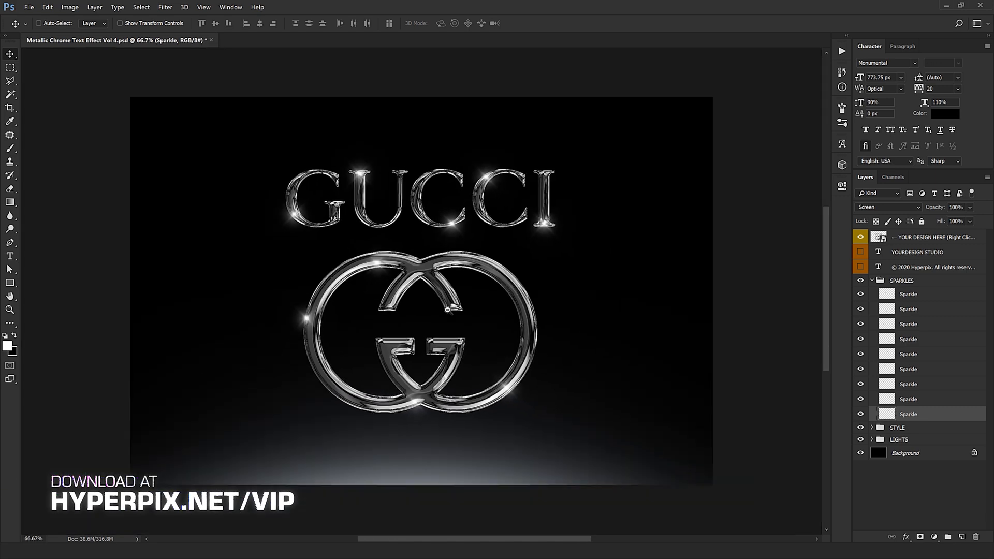